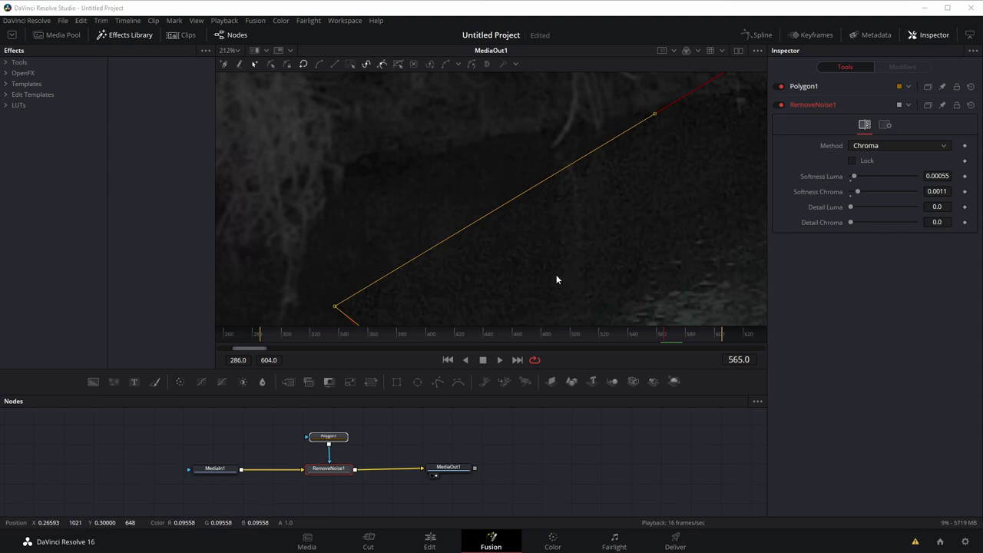
Deselect Polygon1 and zoom out to frame the whole river shot and the polygon corner.
left_click(540, 250)
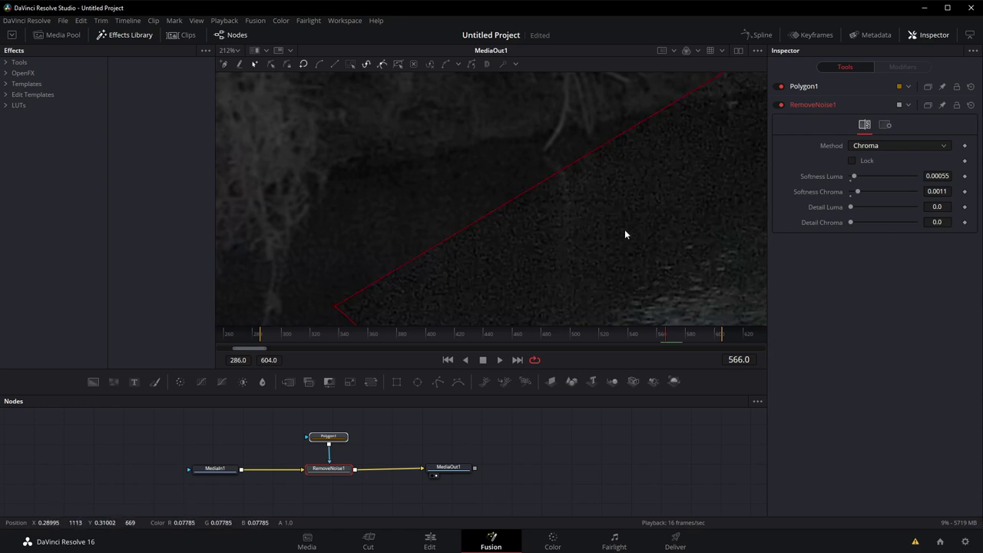
scroll(570, 215, "down", 5)
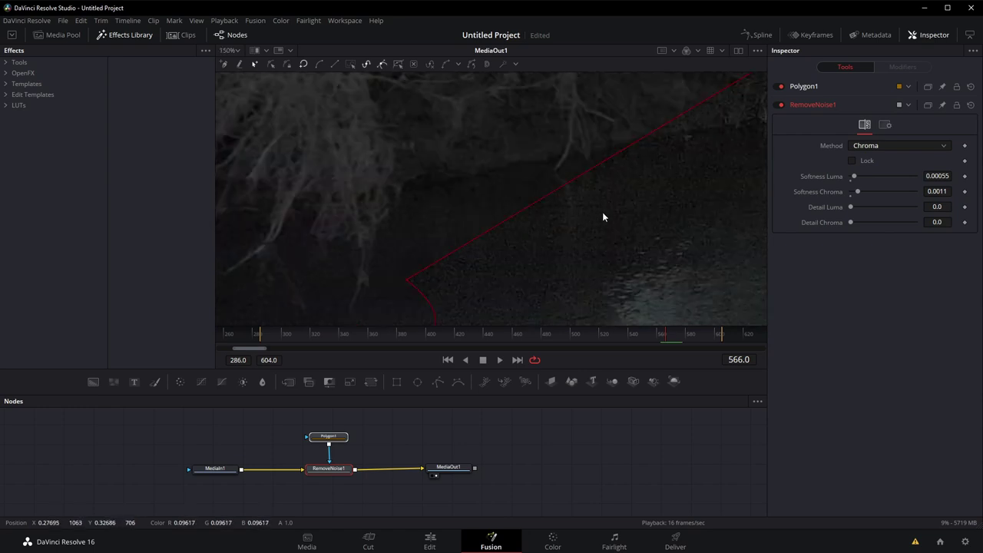
scroll(627, 226, "down", 3)
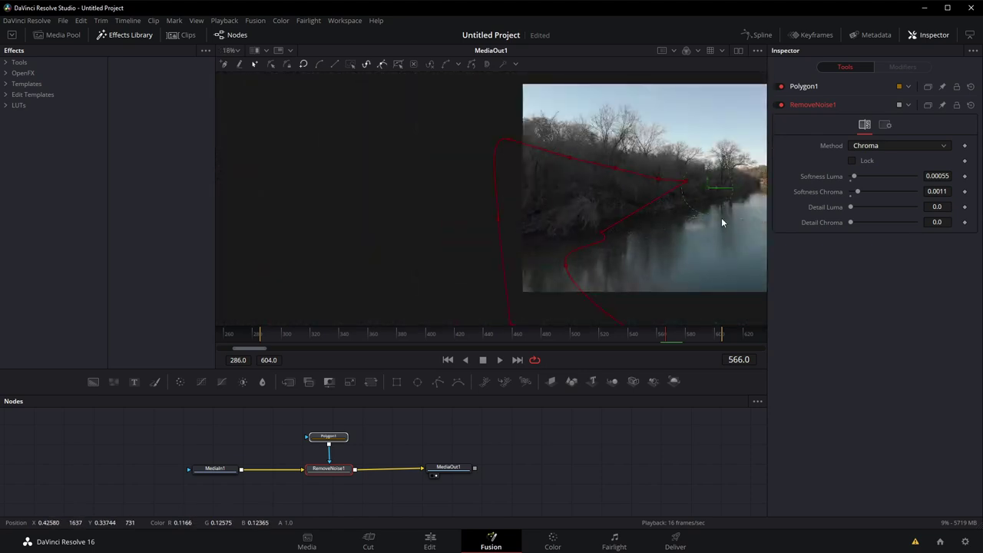
left_click_drag(721, 217, 460, 248)
scroll(460, 250, "up", 9)
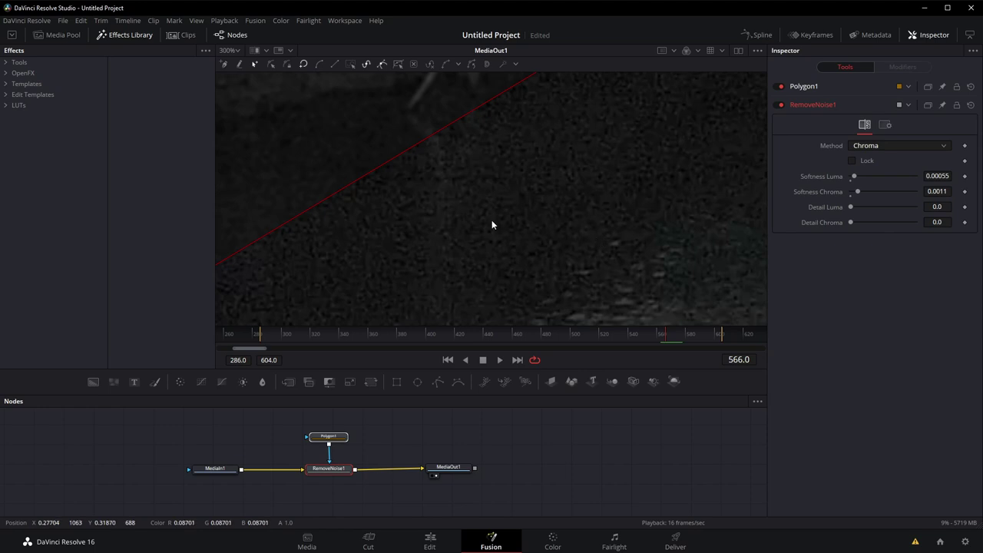
left_click_drag(491, 224, 590, 177)
scroll(590, 171, "down", 2)
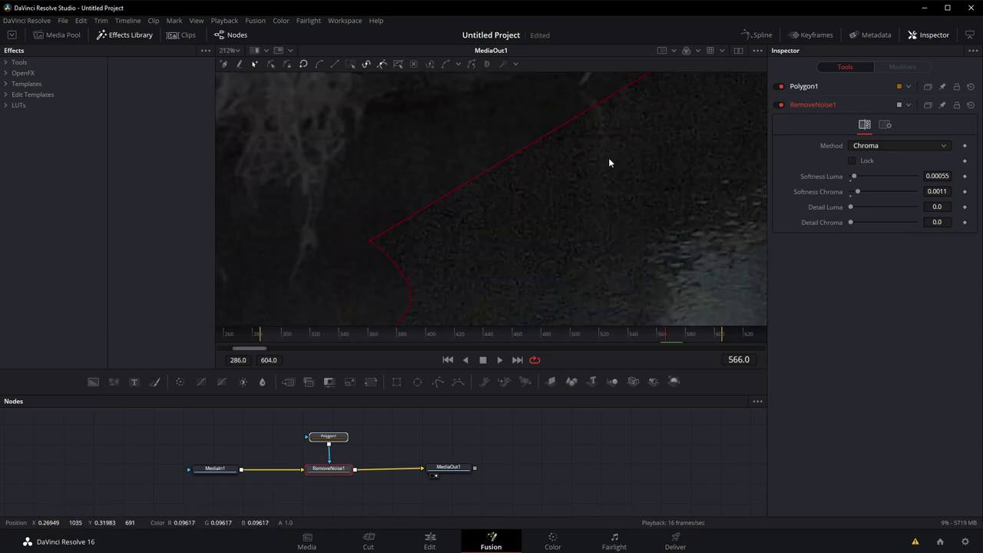
left_click_drag(635, 139, 562, 192)
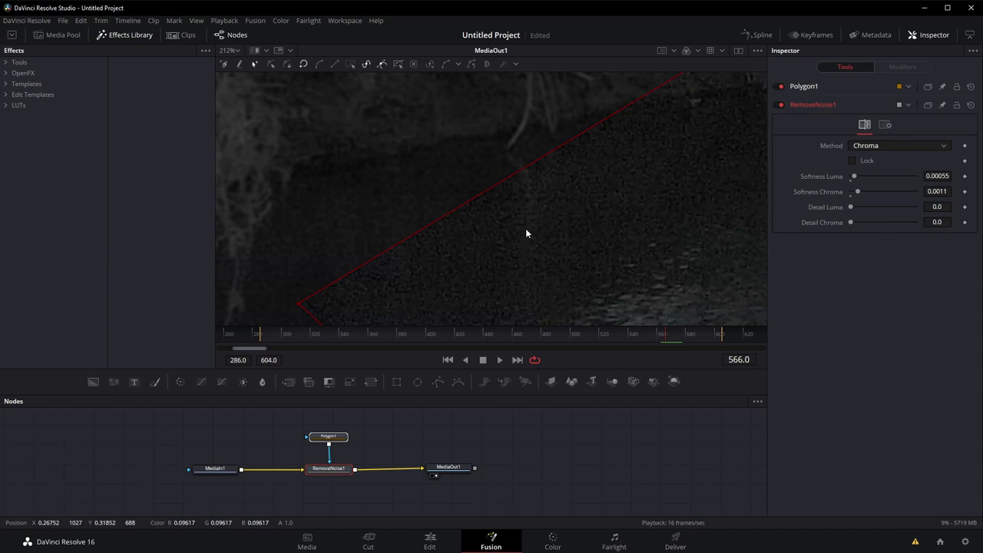
Pan along the mask edge on the riverbank to inspect the grain up close.
left_click_drag(567, 200, 532, 205)
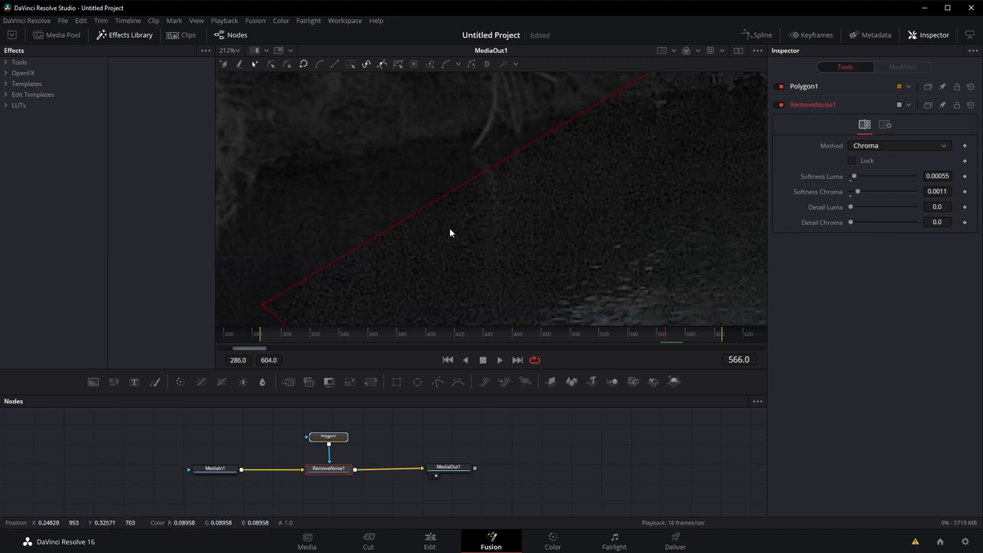
left_click_drag(450, 227, 536, 238)
scroll(537, 238, "down", 10)
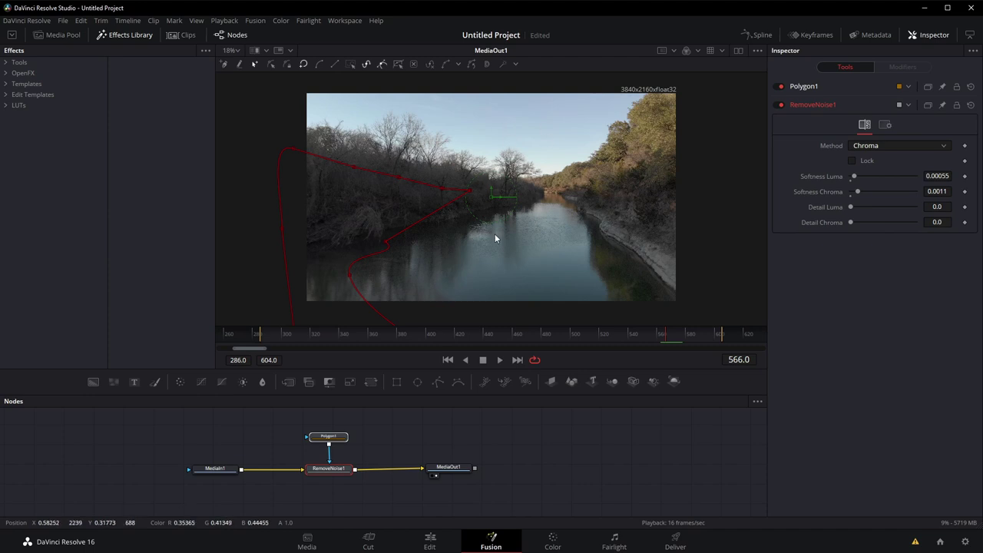
left_click_drag(494, 233, 548, 237)
scroll(548, 237, "up", 10)
left_click_drag(454, 219, 530, 182)
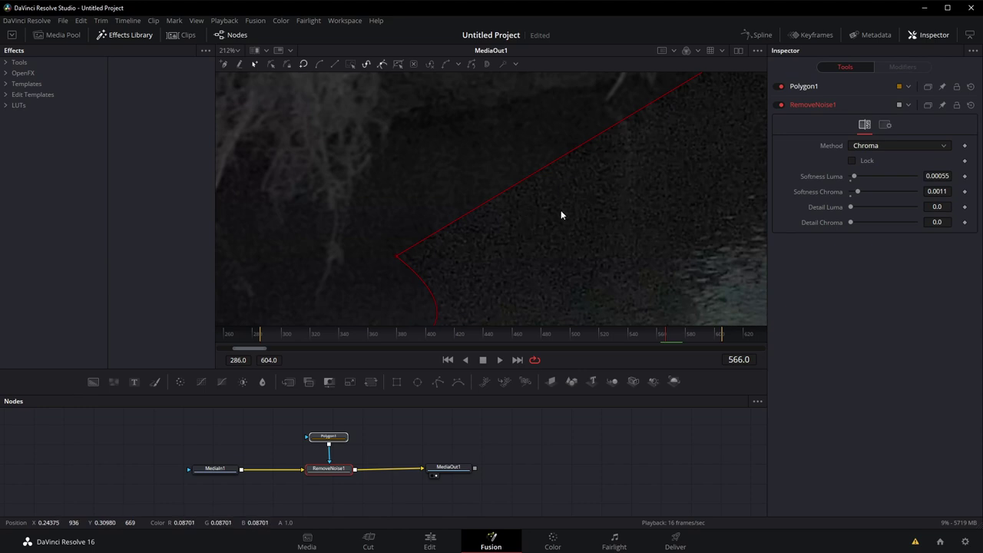
Switch to the Color page to view the river clip, then go back to Fusion.
left_click(553, 540)
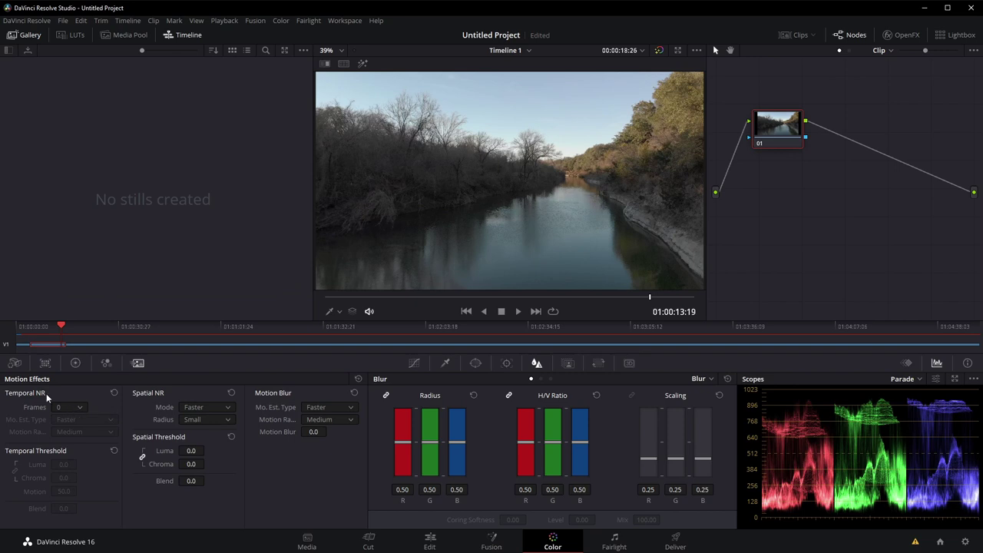
scroll(377, 244, "up", 3)
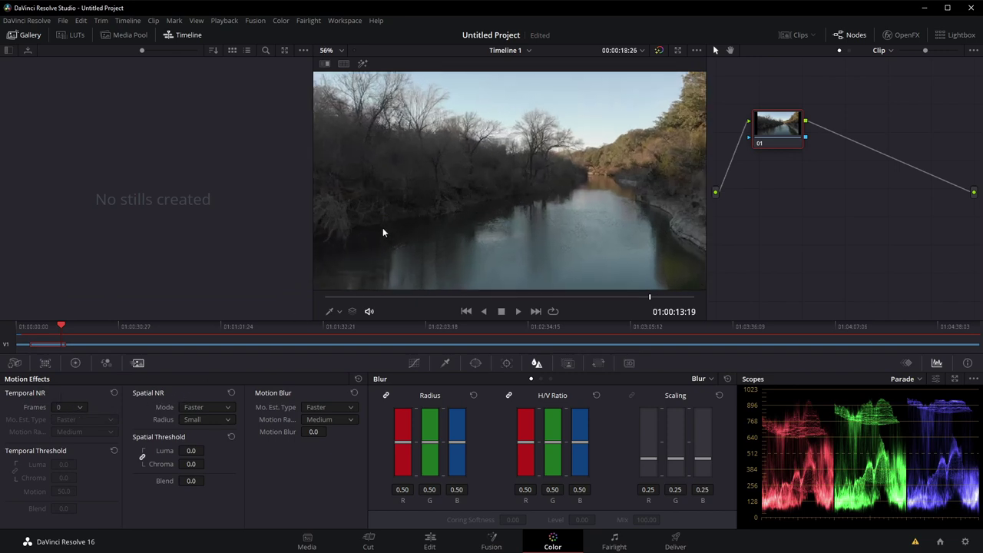
scroll(380, 226, "down", 2)
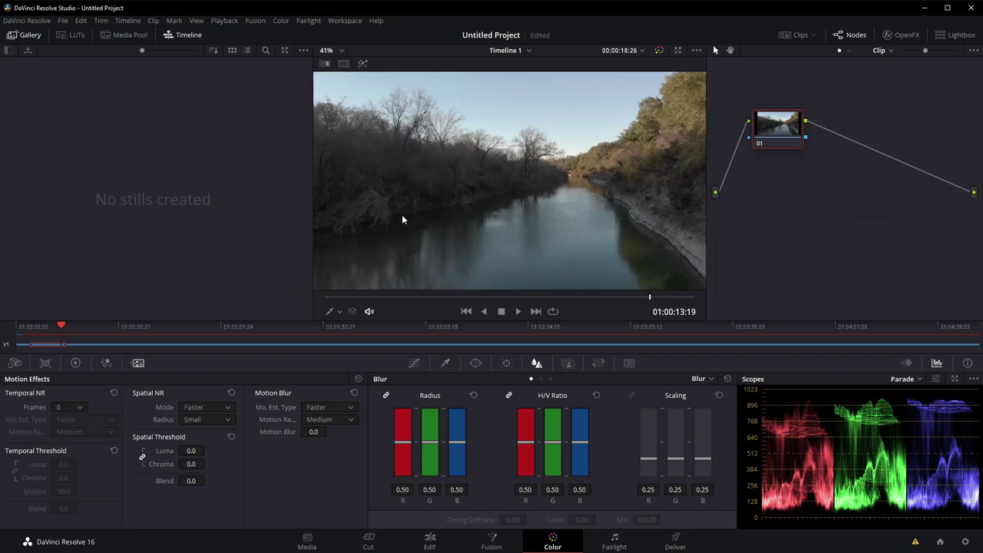
left_click(492, 540)
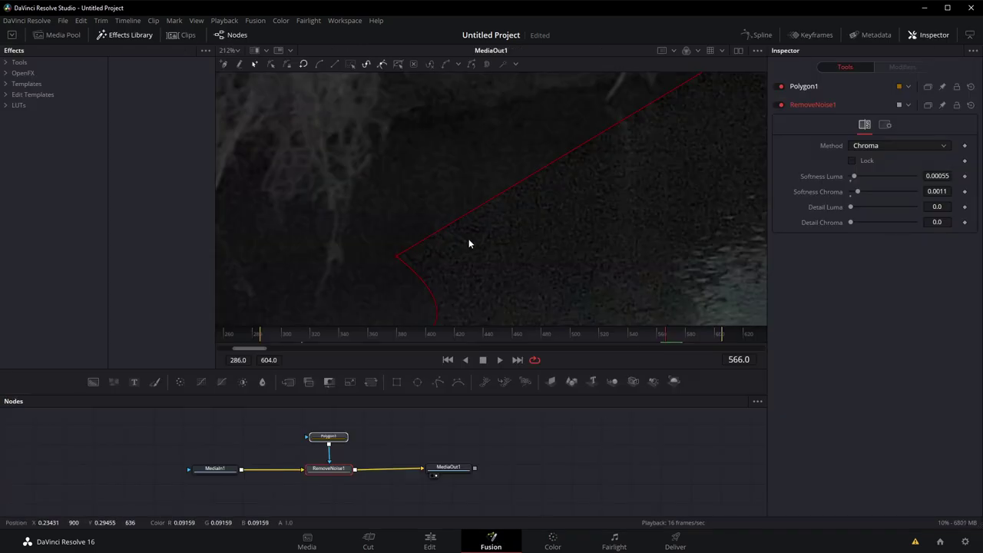
Zoom and pan the viewer to bring the polygon corner on the dark riverbank into close view.
scroll(472, 222, "down", 5)
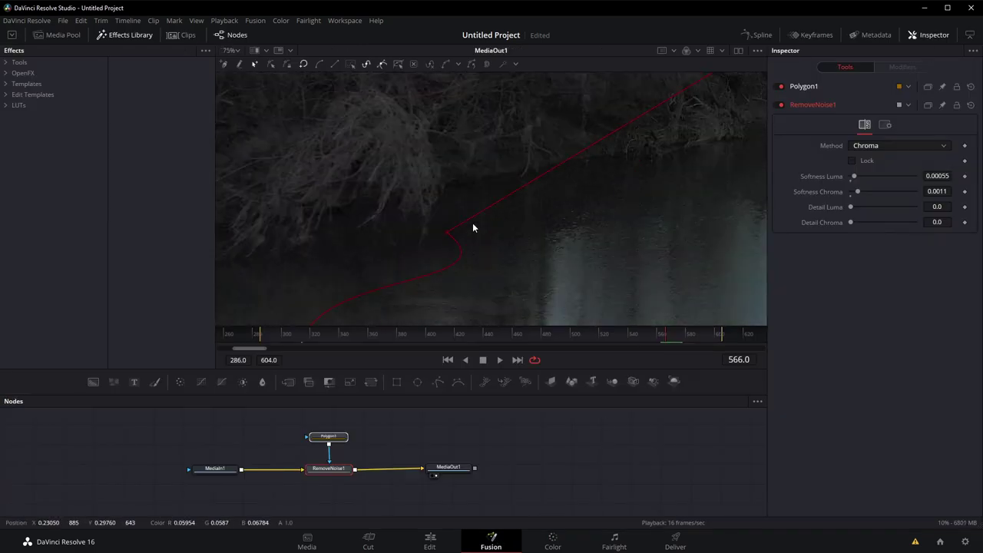
scroll(481, 231, "up", 8)
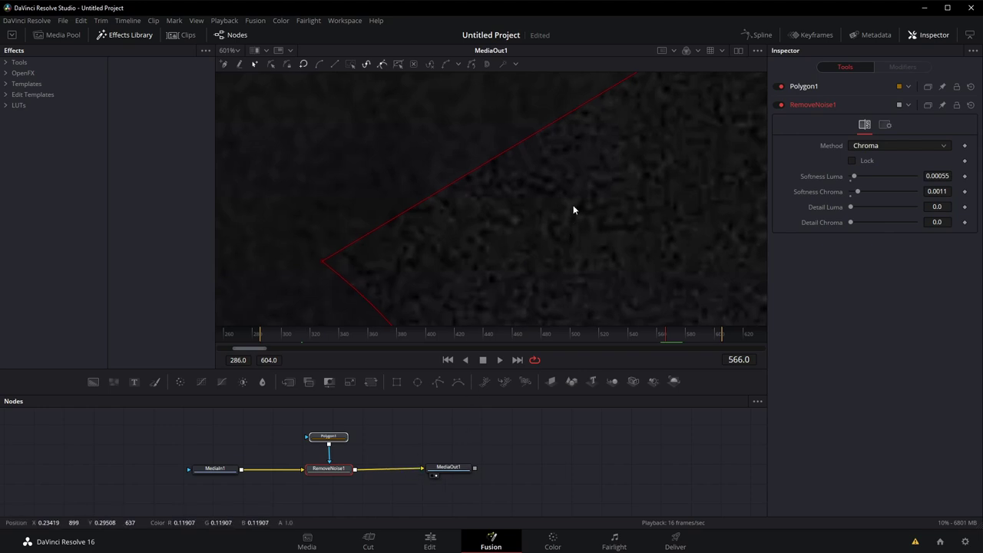
scroll(579, 199, "down", 5)
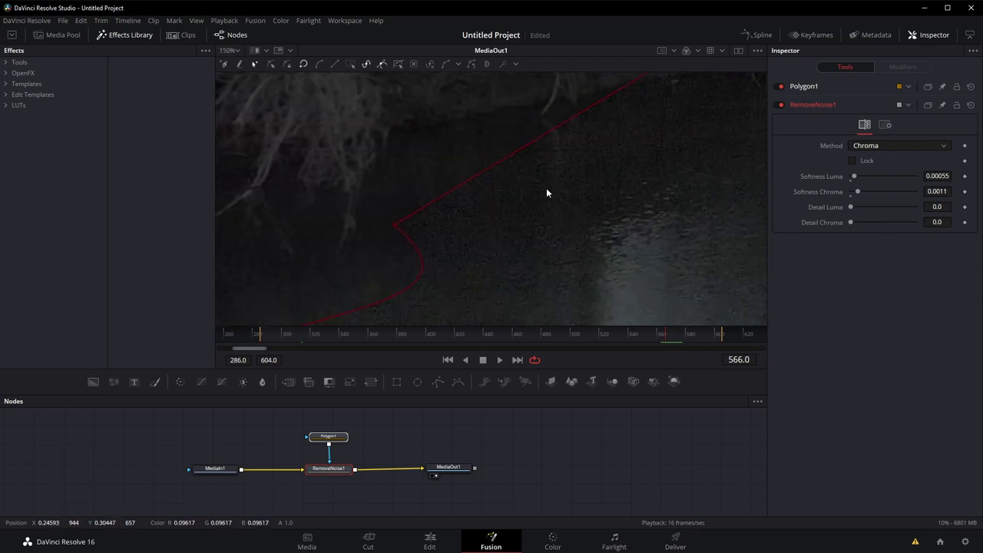
scroll(563, 247, "down", 5)
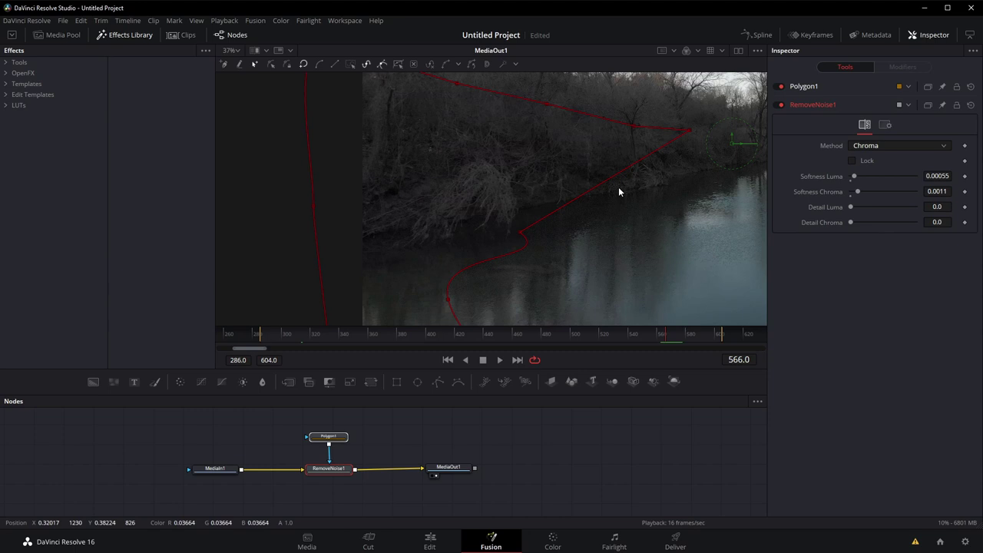
scroll(552, 233, "up", 6)
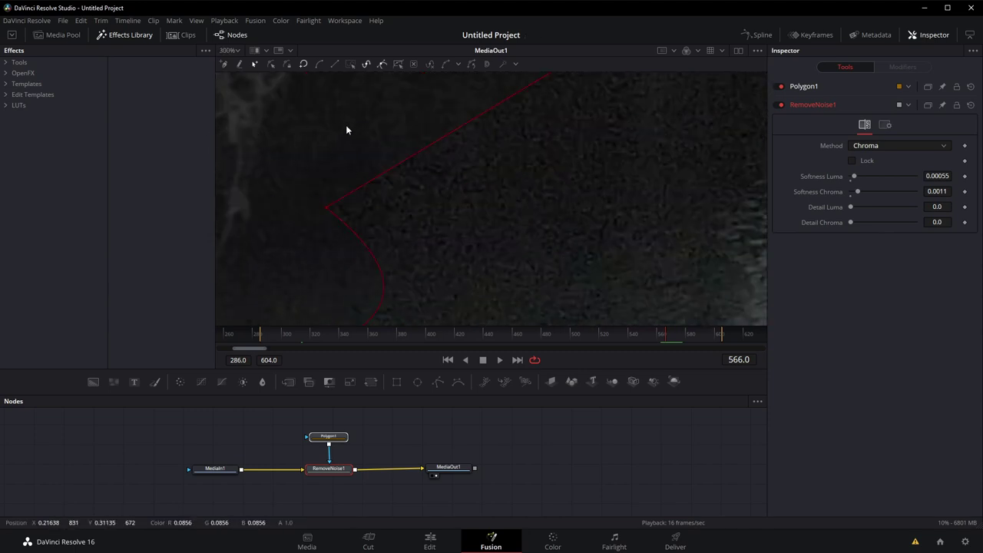
left_click_drag(346, 129, 472, 214)
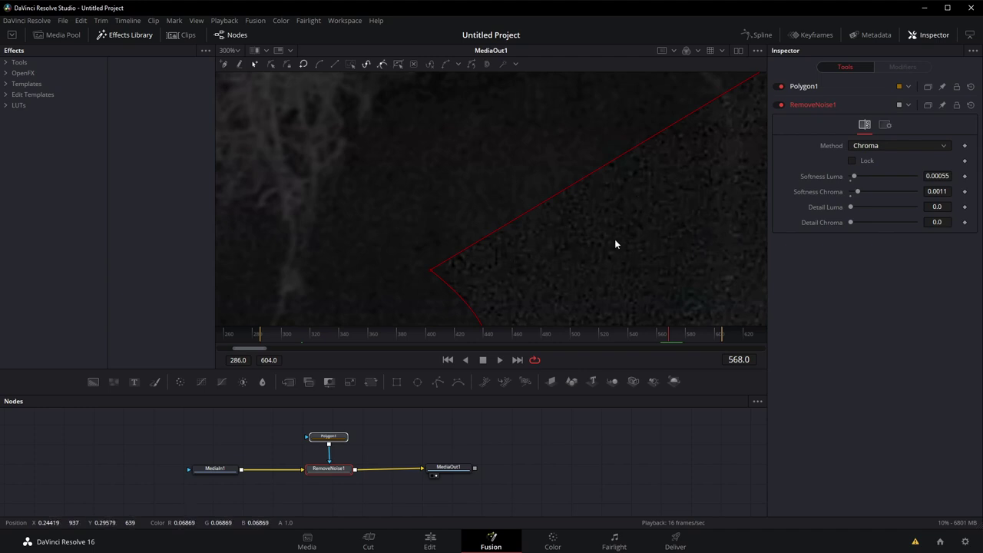
Zoom in further, select the polygon's lower segments, then deselect the mask.
scroll(518, 266, "down", 3)
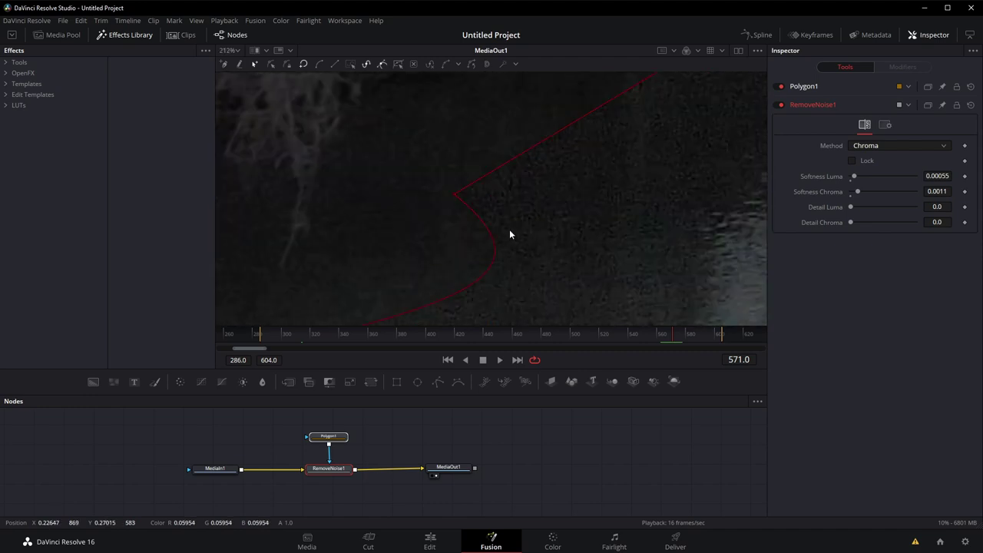
scroll(509, 229, "down", 2)
left_click(502, 245)
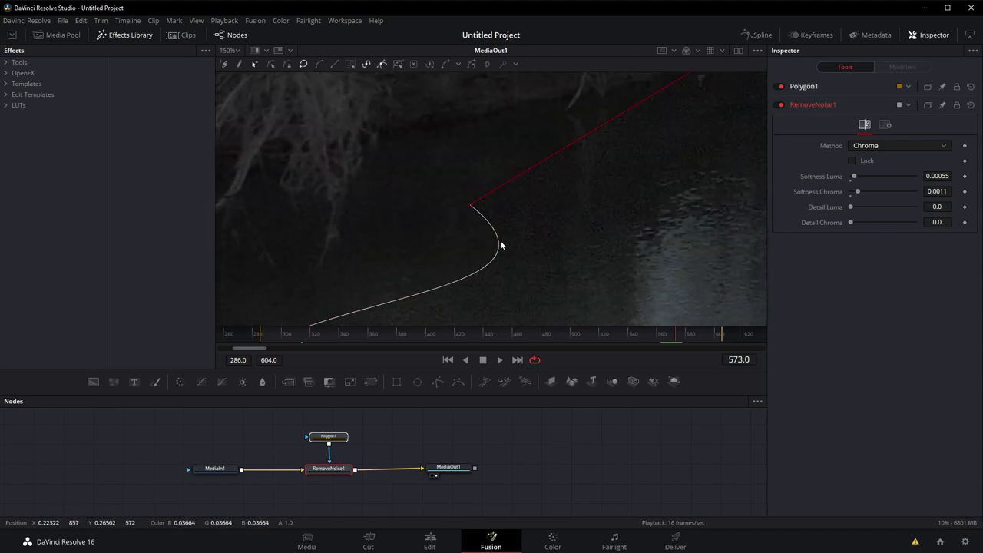
left_click(504, 219)
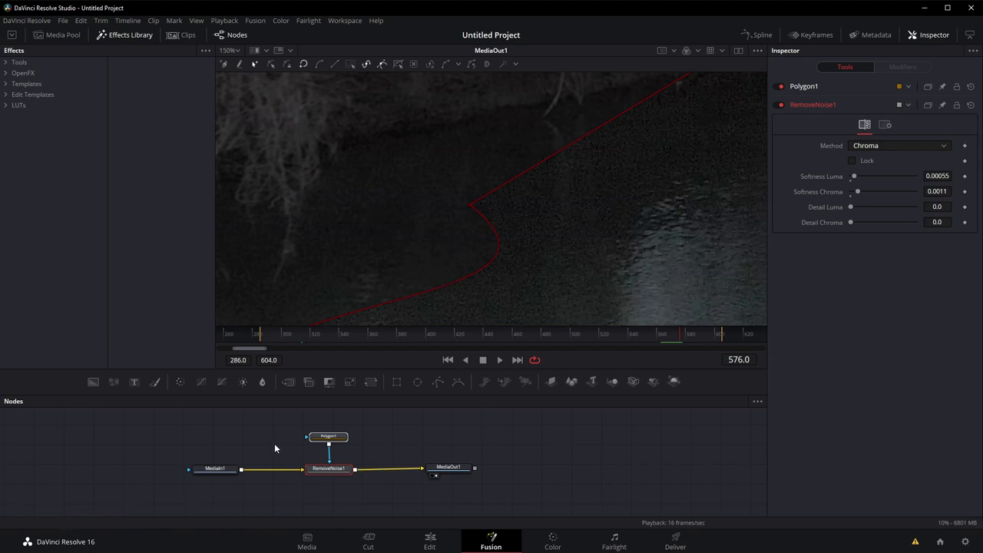
Delete the Polygon1 and RemoveNoise1 nodes, leaving MediaIn1 wired to MediaOut1.
left_click_drag(346, 369, 394, 330)
mouse_move(288, 396)
left_mouse_down()
mouse_move(391, 484)
mouse_move(358, 454)
left_mouse_up()
key("Delete")
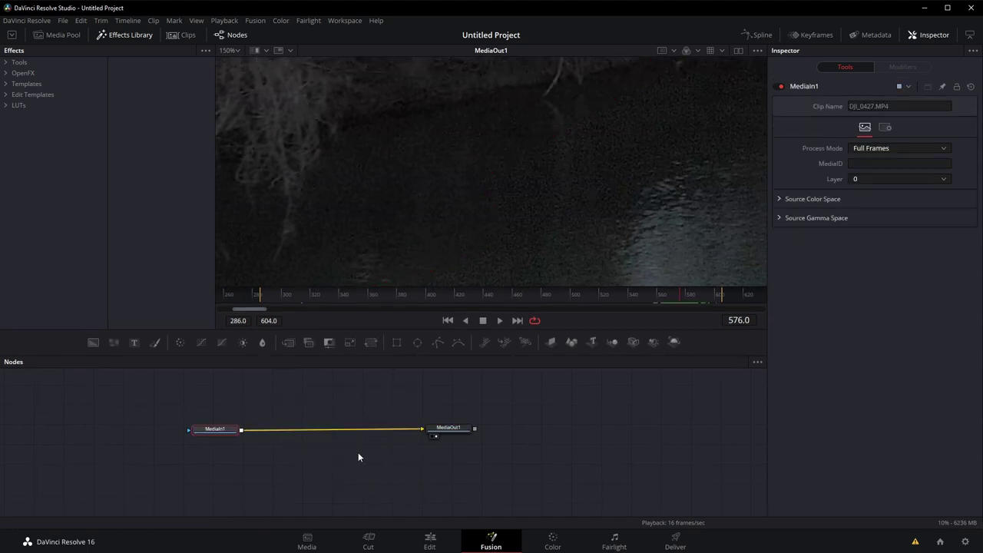
Centre the river image, tidy the node graph, and split the display into two wider viewers.
scroll(548, 180, "down", 5)
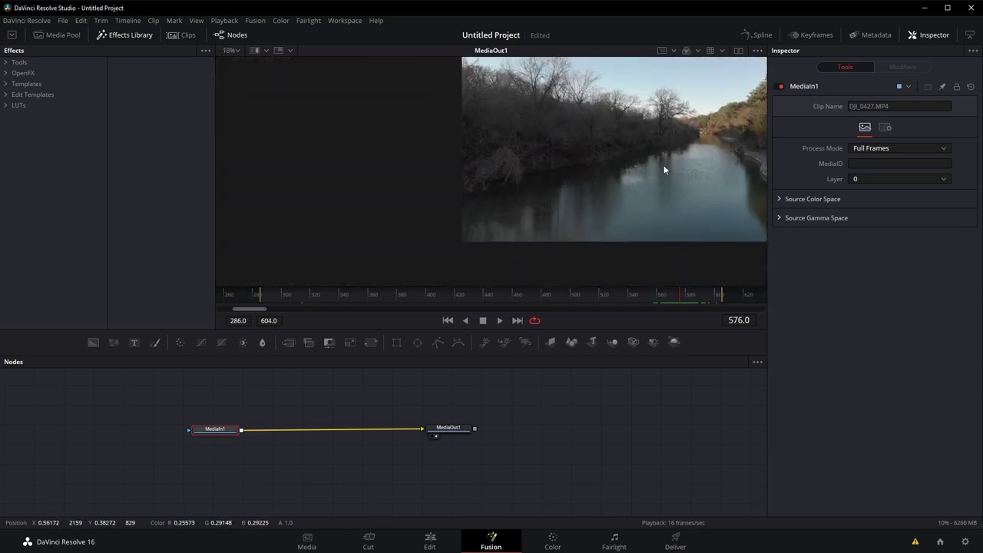
left_click_drag(664, 165, 515, 200)
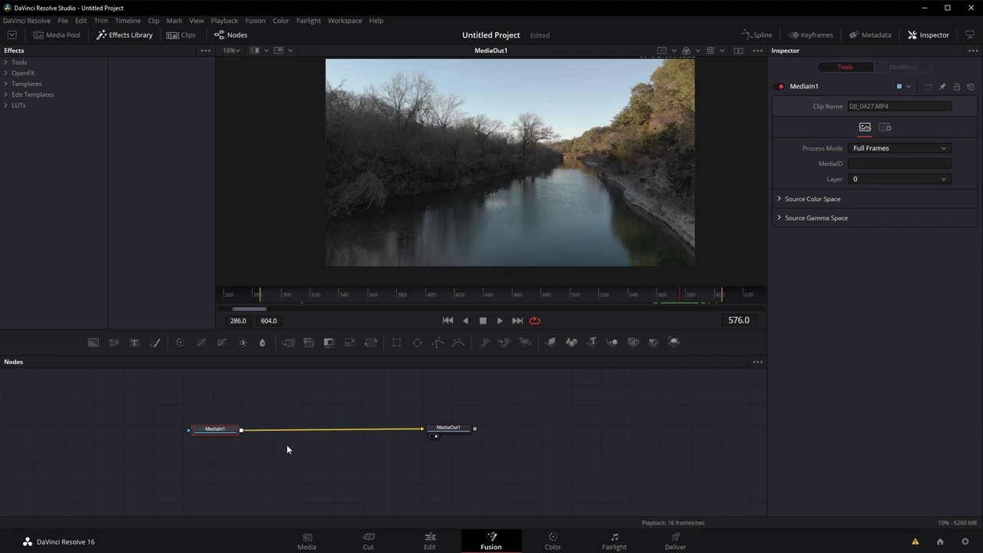
left_click_drag(287, 449, 397, 437)
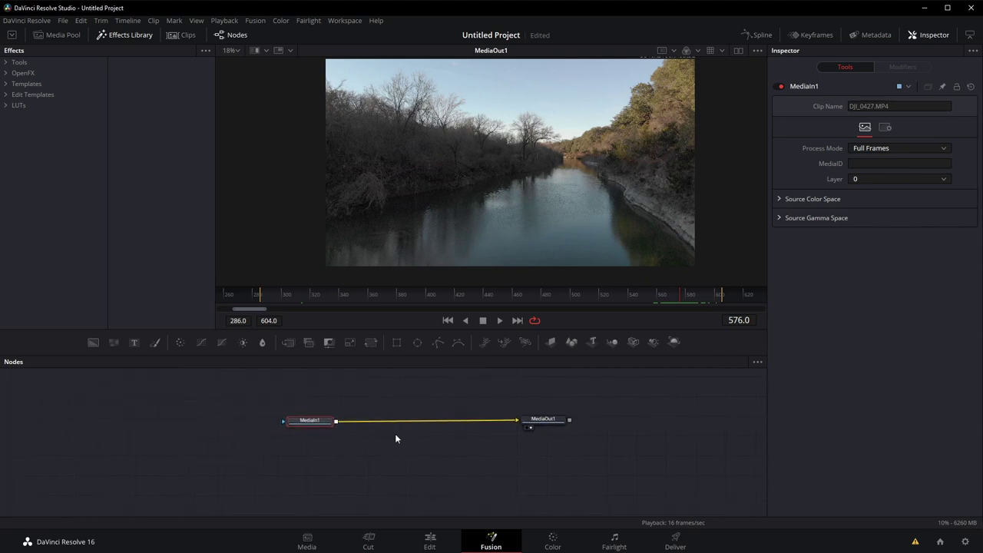
left_click(737, 52)
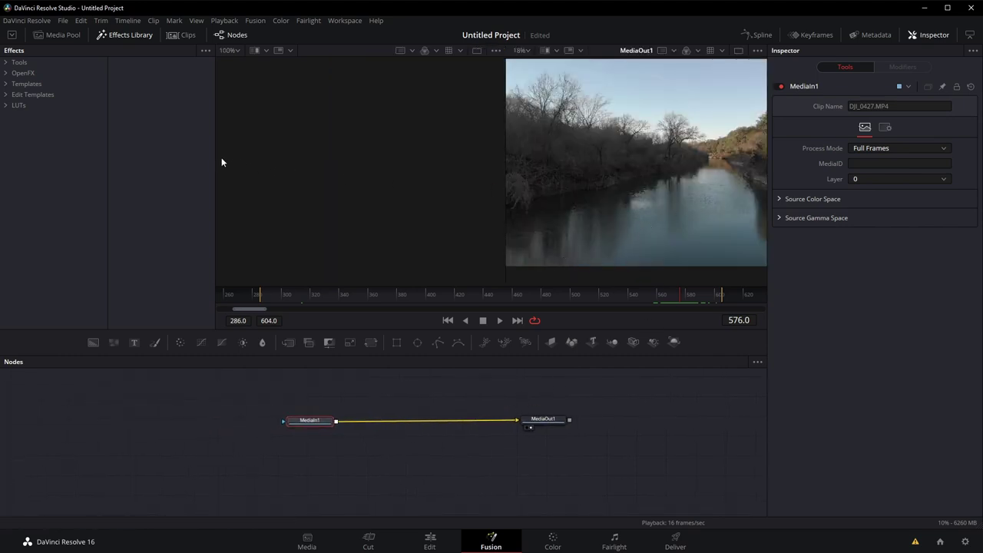
left_click_drag(215, 160, 100, 158)
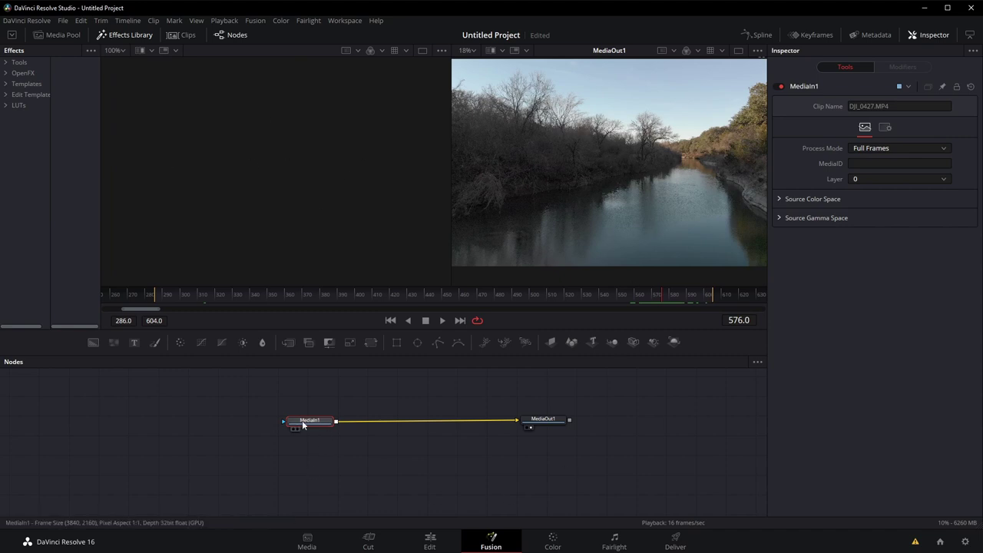
left_click_drag(421, 455, 324, 456)
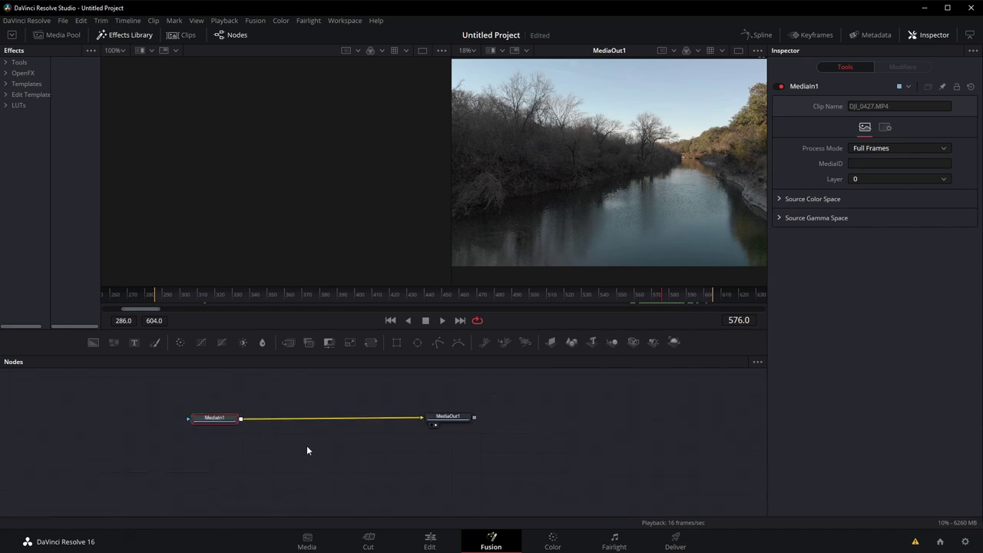
Load MediaIn1 into the viewers with keys 1 and 2 and zoom out.
key("1")
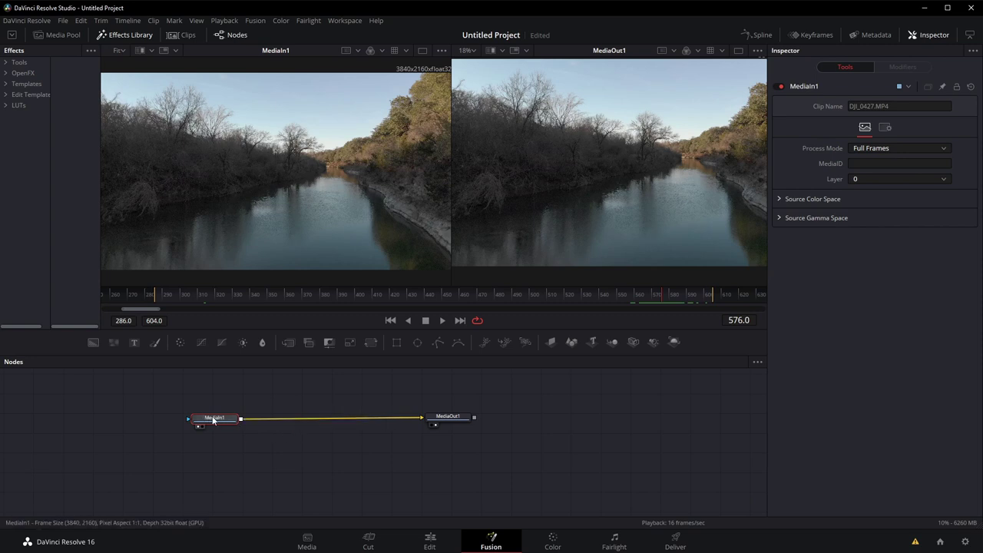
left_click_drag(215, 420, 208, 421)
scroll(196, 430, "up", 3)
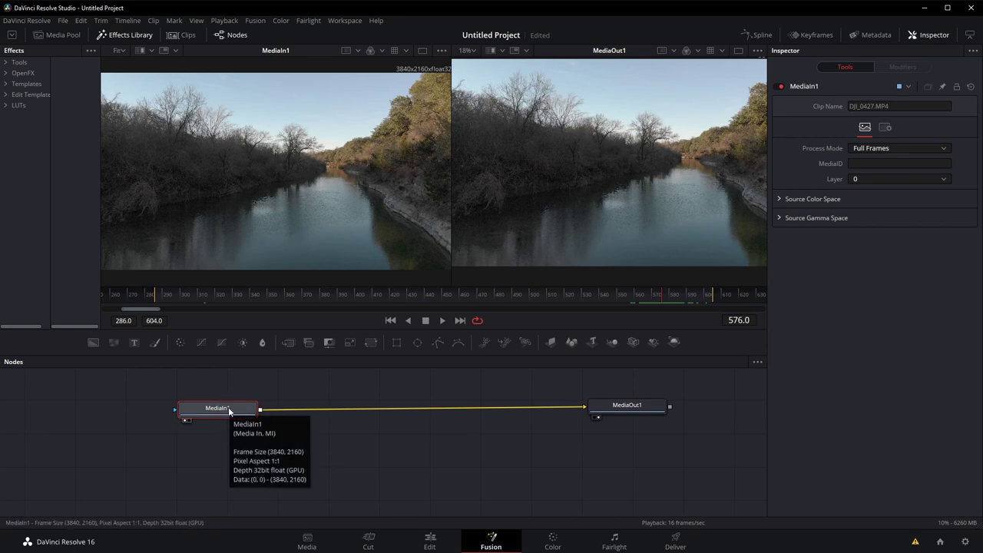
key("2")
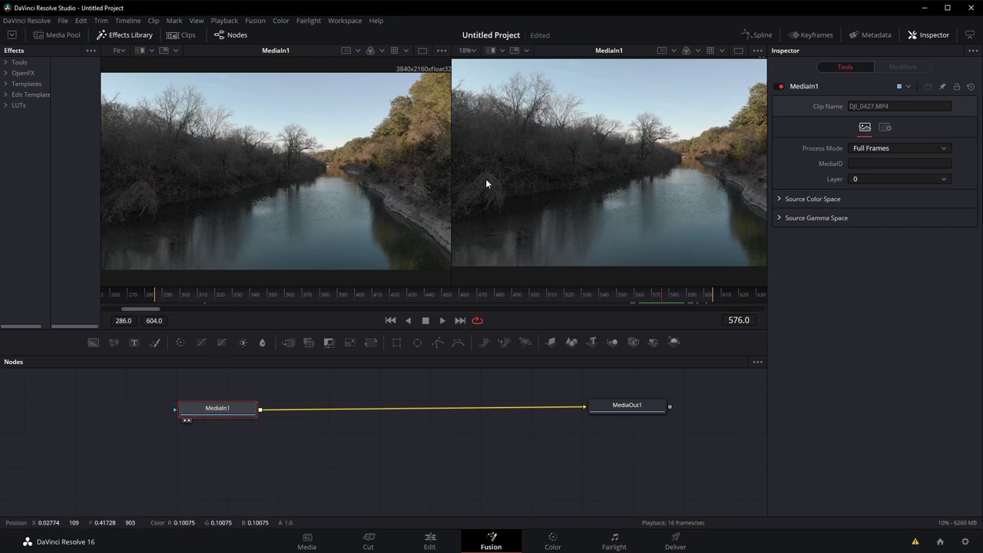
Spread MediaIn1 to the far left and MediaOut1 to the right in the node graph.
left_click_drag(221, 409, 177, 422)
left_click_drag(638, 405, 549, 417)
scroll(362, 455, "down", 2)
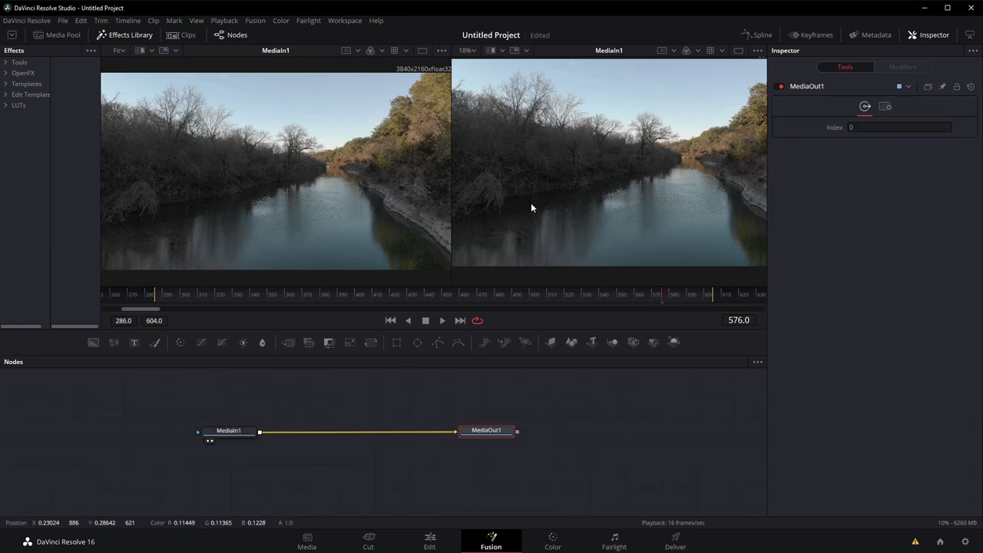
scroll(531, 203, "down", 2)
scroll(304, 195, "down", 2)
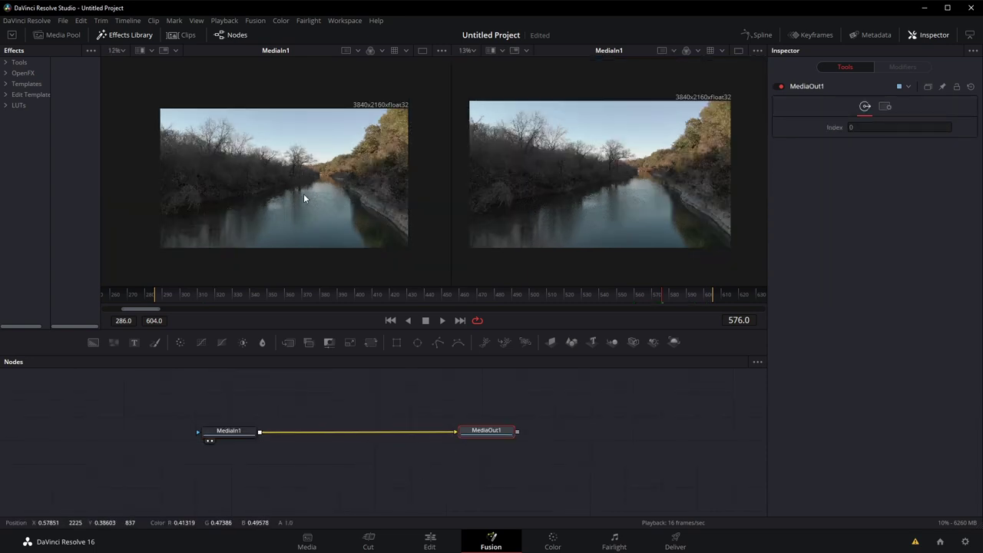
left_click_drag(232, 439, 127, 434)
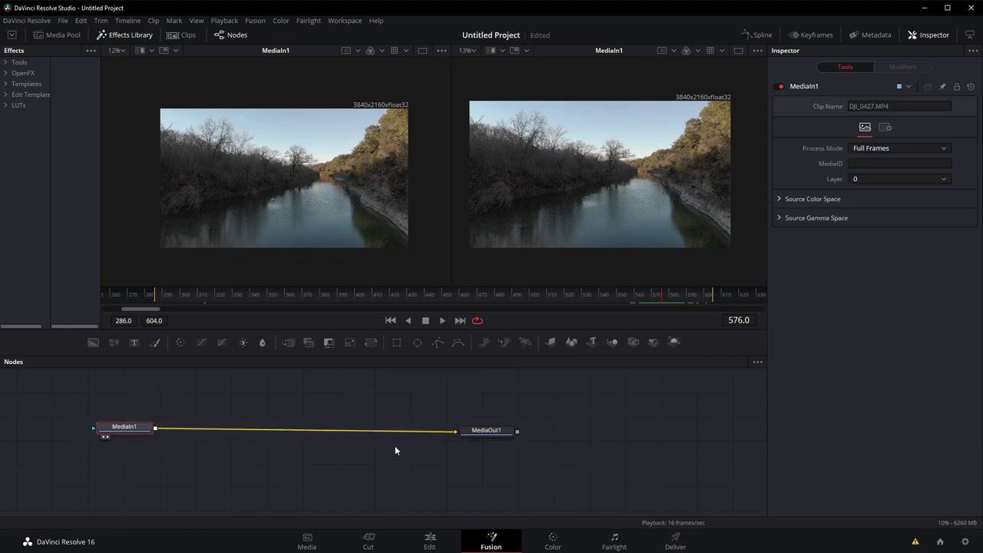
left_click_drag(513, 431, 593, 421)
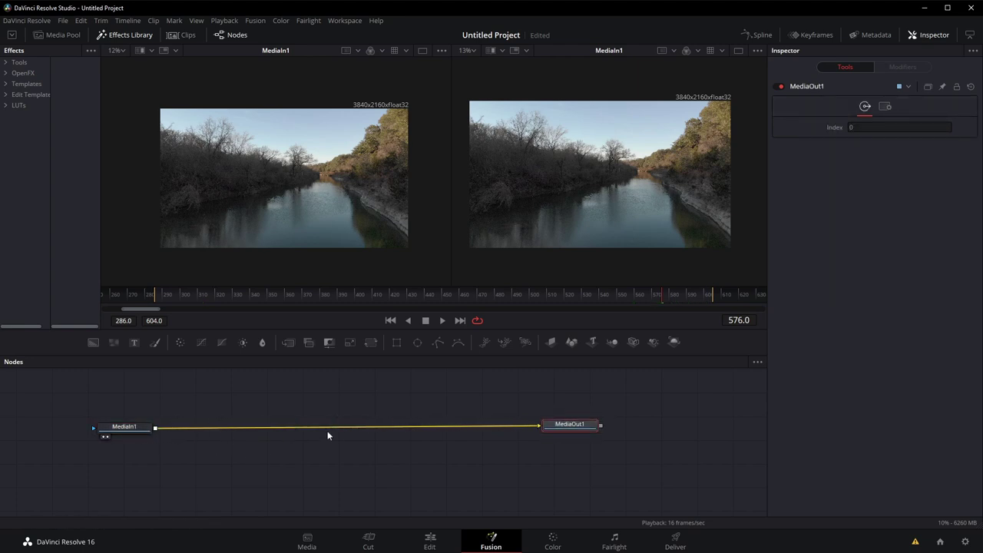
left_click_drag(570, 425, 579, 428)
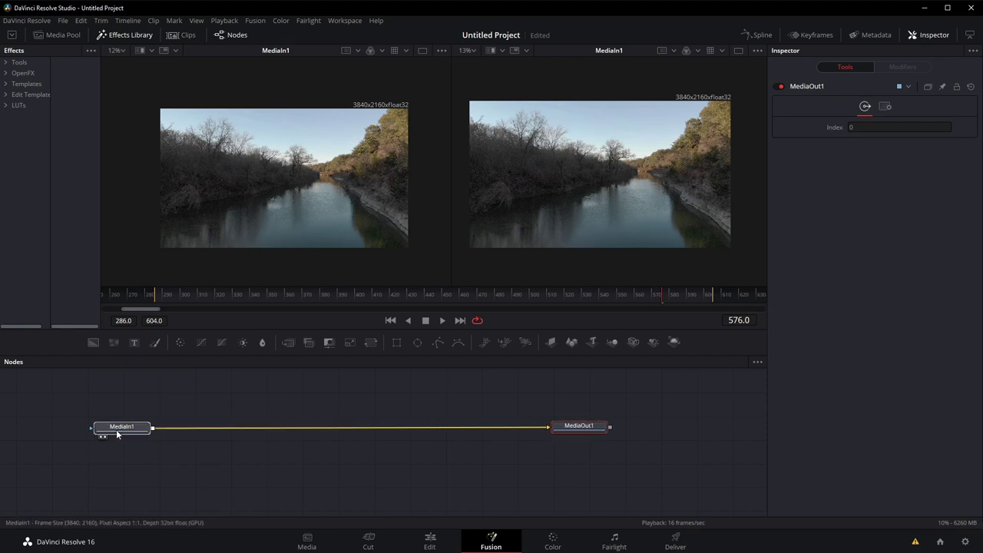
left_click_drag(116, 430, 93, 434)
left_click(569, 425)
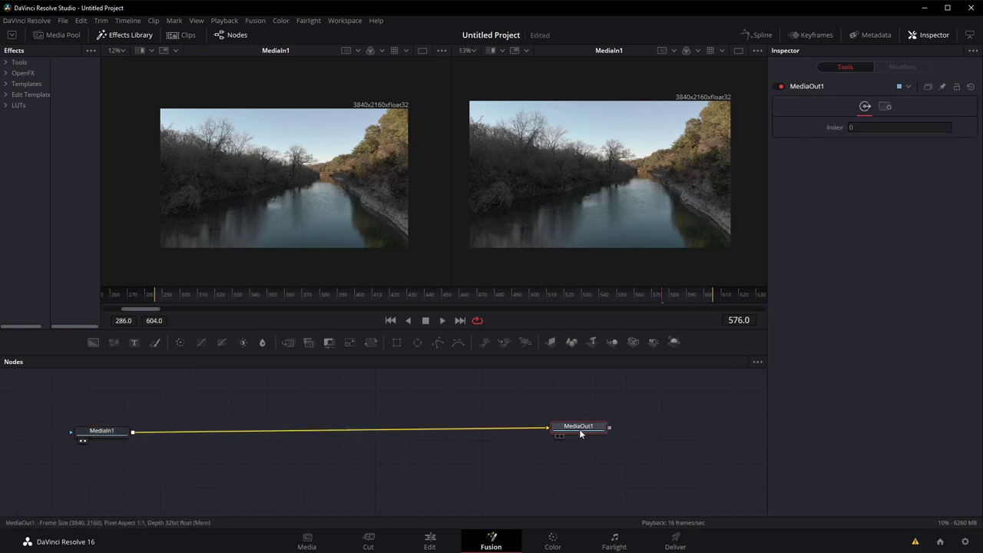
mouse_move(588, 430)
left_mouse_down()
mouse_move(589, 443)
mouse_move(572, 442)
mouse_move(588, 429)
left_mouse_up()
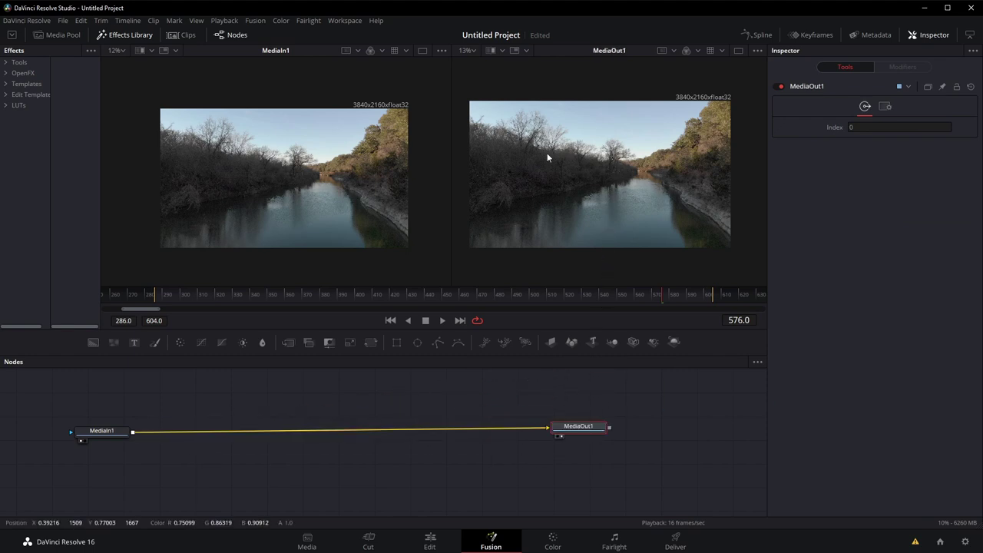
left_click_drag(583, 427, 559, 435)
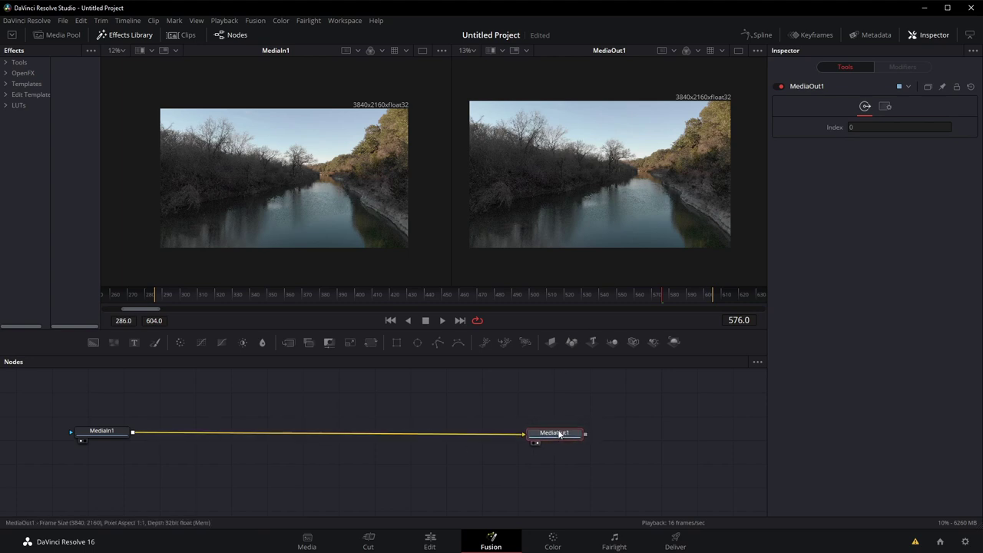
Position MediaIn1 and browse the Effects Library to Tools > Blur.
left_click_drag(115, 436, 123, 437)
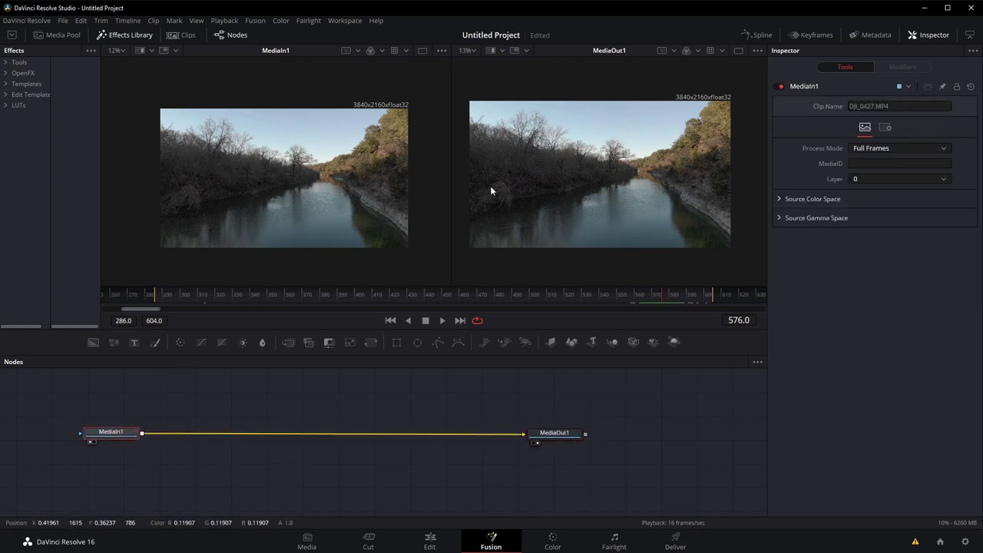
mouse_move(115, 432)
left_mouse_down()
mouse_move(131, 434)
mouse_move(119, 423)
mouse_move(112, 430)
left_mouse_up()
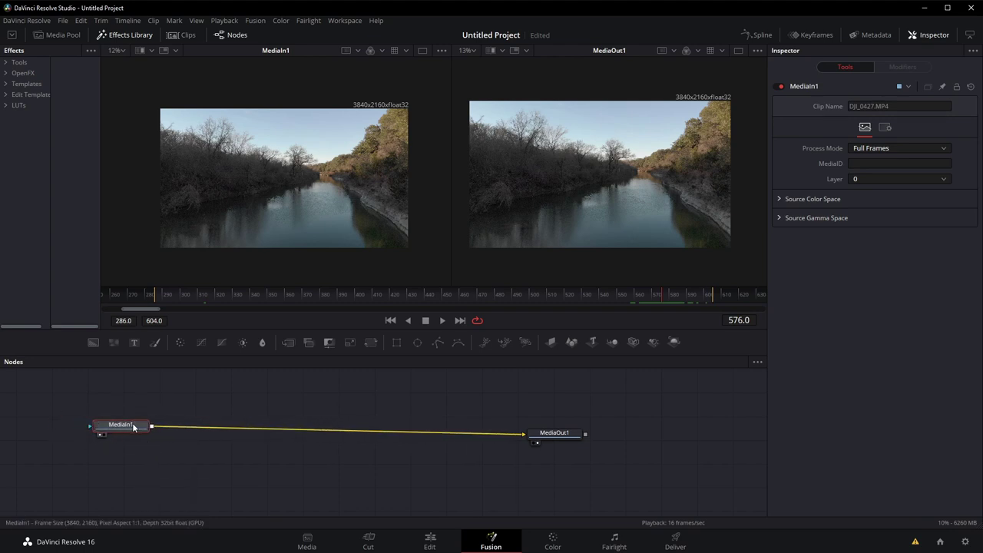
left_click(123, 35)
left_click(123, 35)
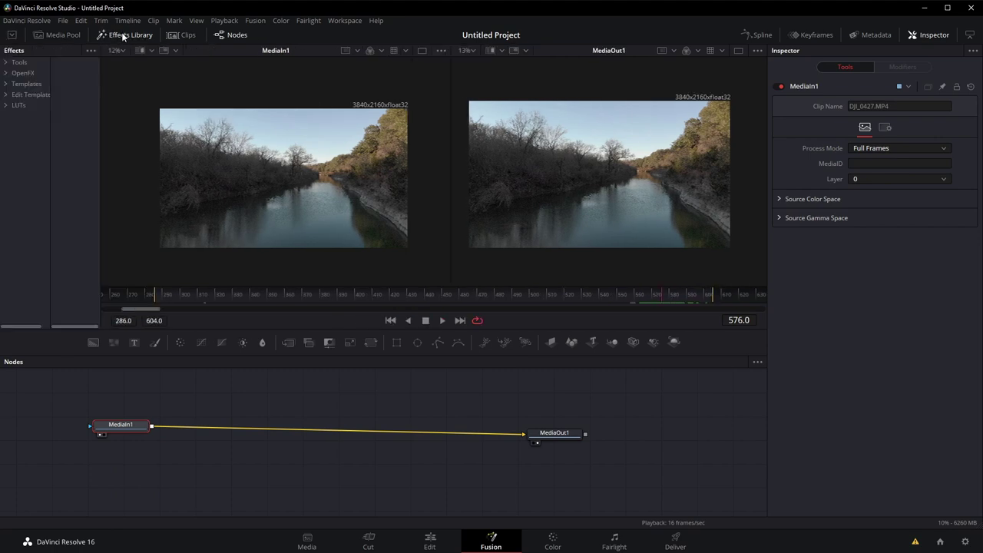
left_click(7, 65)
left_click(23, 83)
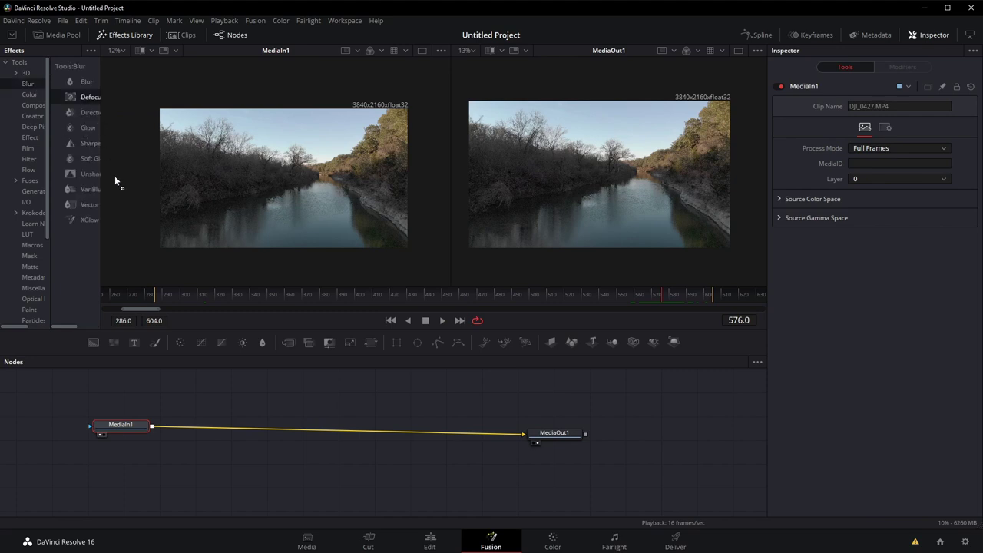
Insert a Defocus node between MediaIn1 and MediaOut1 with Defocus Size 7.09.
left_click_drag(199, 419, 222, 421)
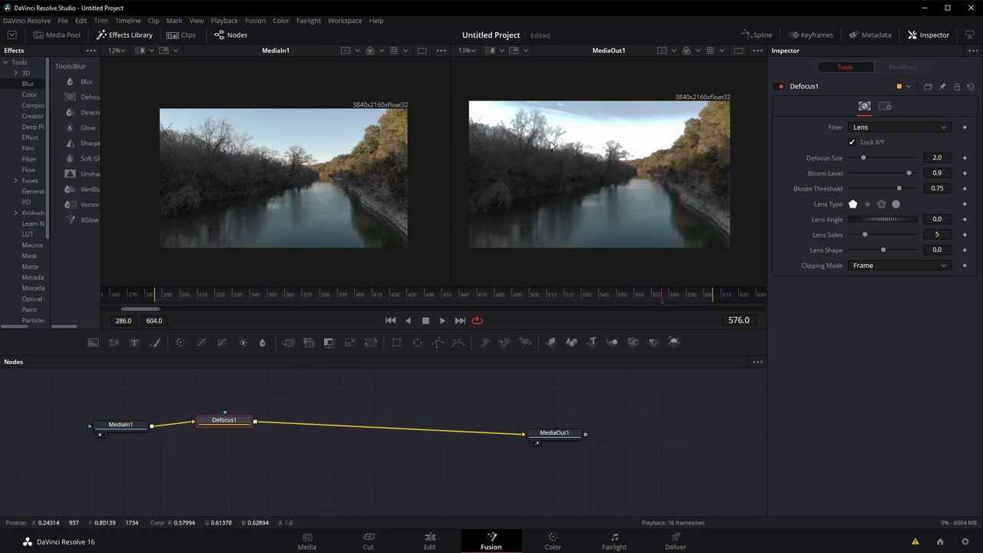
left_click_drag(865, 154, 901, 165)
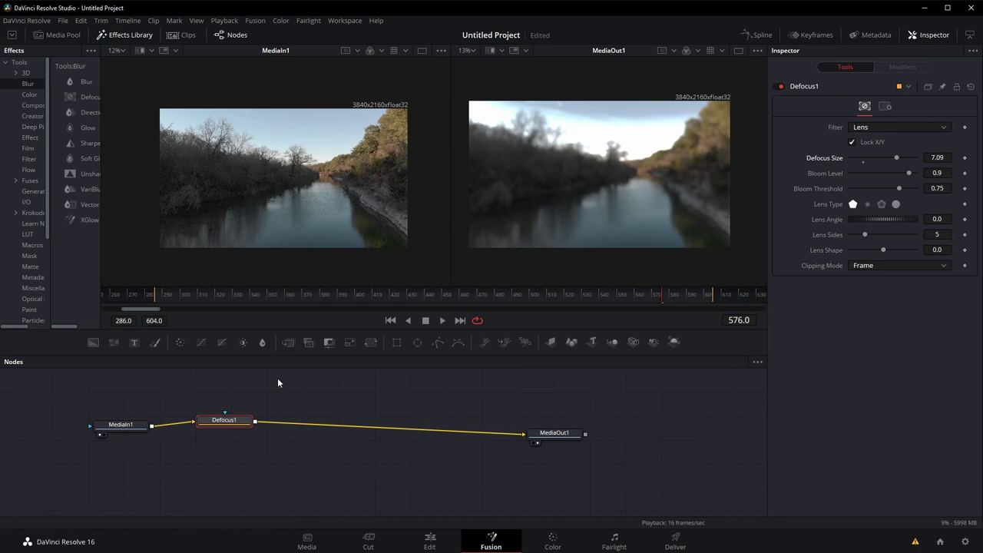
left_click_drag(234, 427, 334, 432)
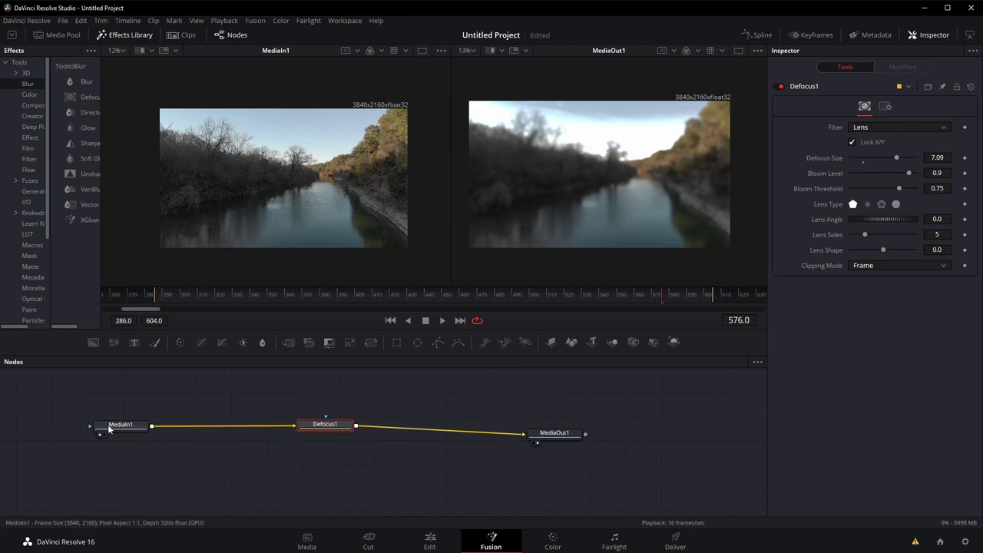
left_click(115, 425)
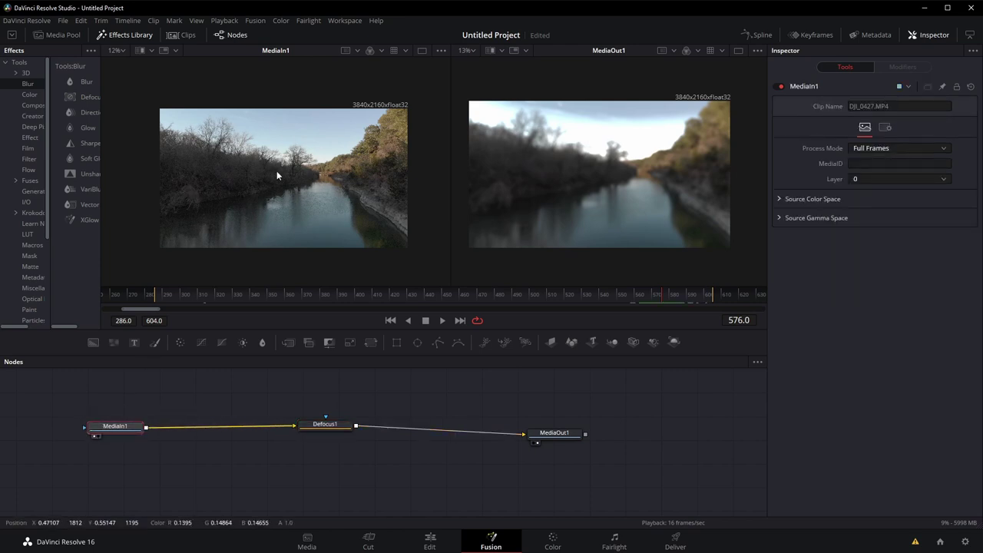
Rearrange MediaOut1 and Defocus1 and show the Defocus1 result in the left viewer.
left_click_drag(547, 439, 517, 431)
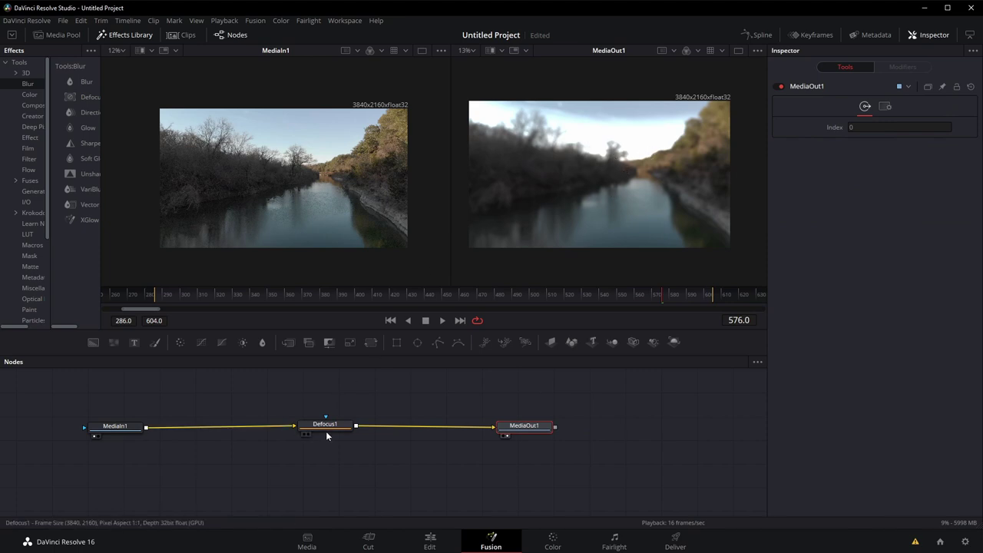
left_click_drag(325, 431, 265, 425)
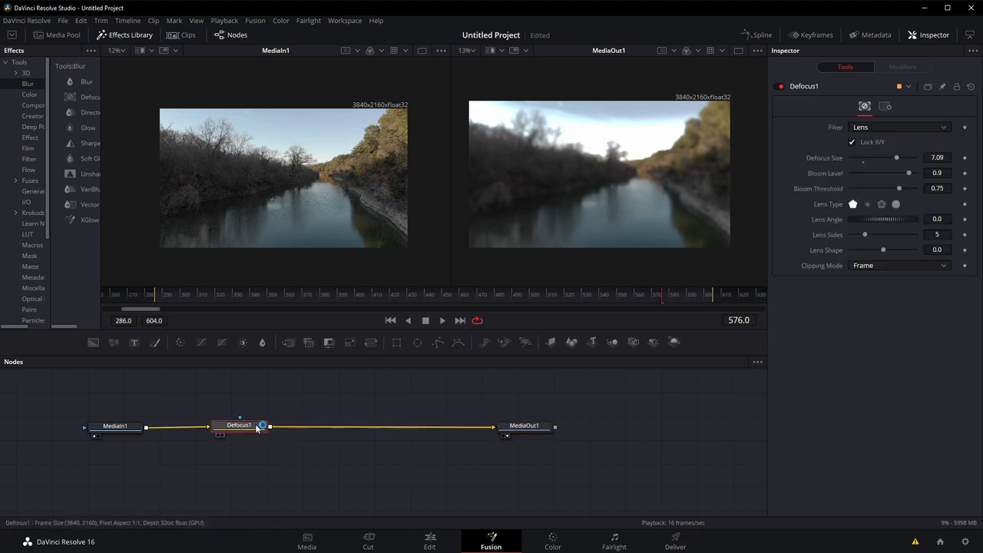
key("1")
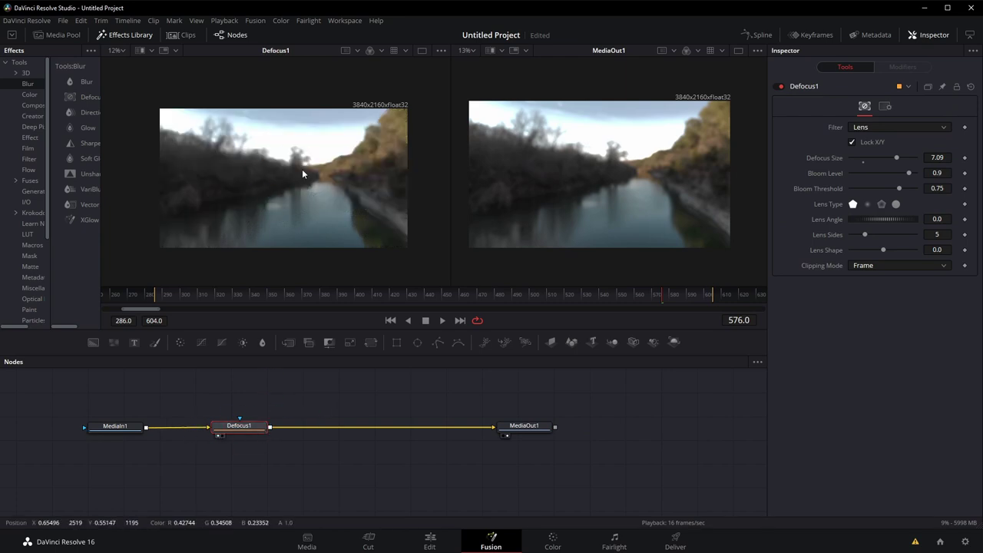
Add a Brightness/Contrast node after Defocus1 with lowered gain, shown in the right viewer.
left_click(31, 94)
left_click_drag(99, 131, 179, 138)
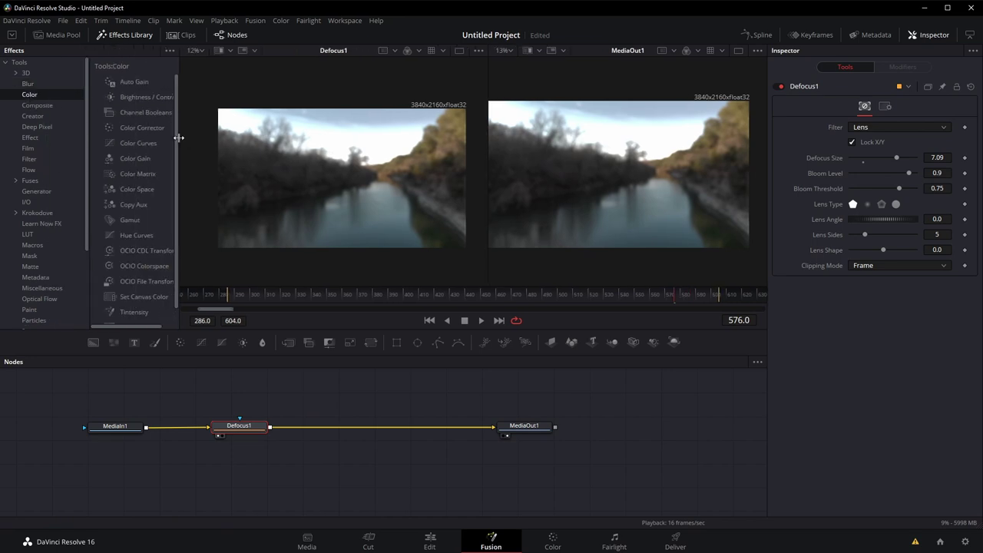
left_click_drag(139, 102, 356, 427)
left_click_drag(883, 142, 857, 155)
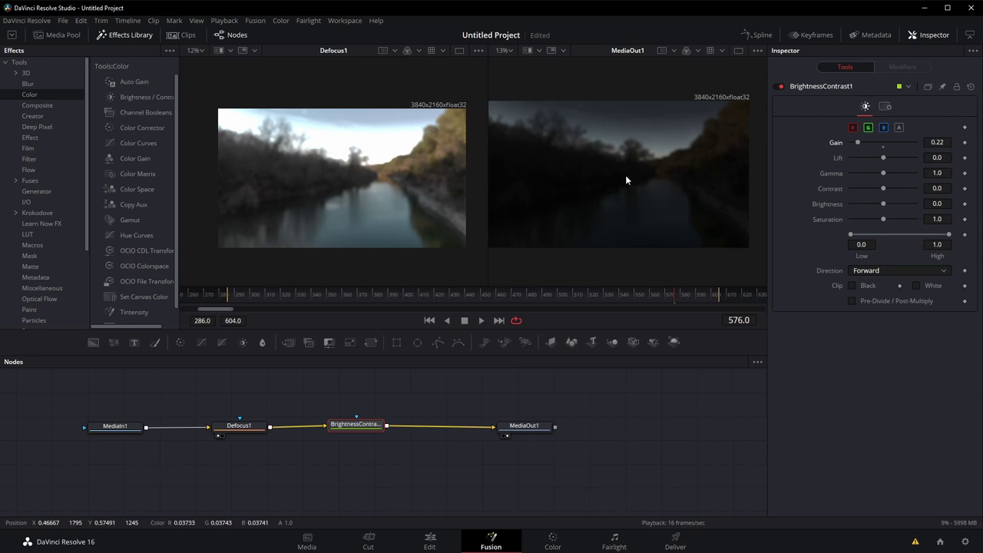
left_click_drag(529, 427, 549, 421)
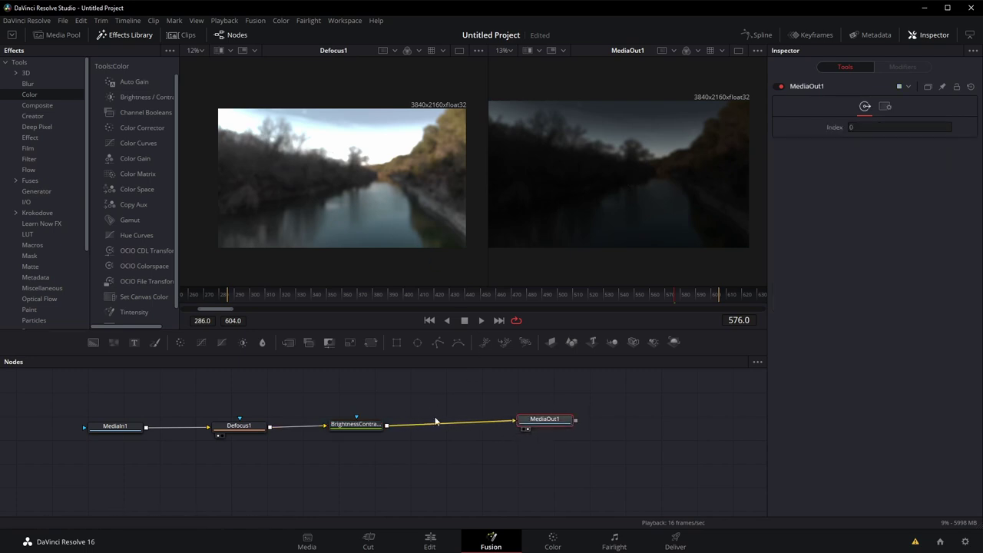
left_click_drag(354, 424, 396, 428)
key("2")
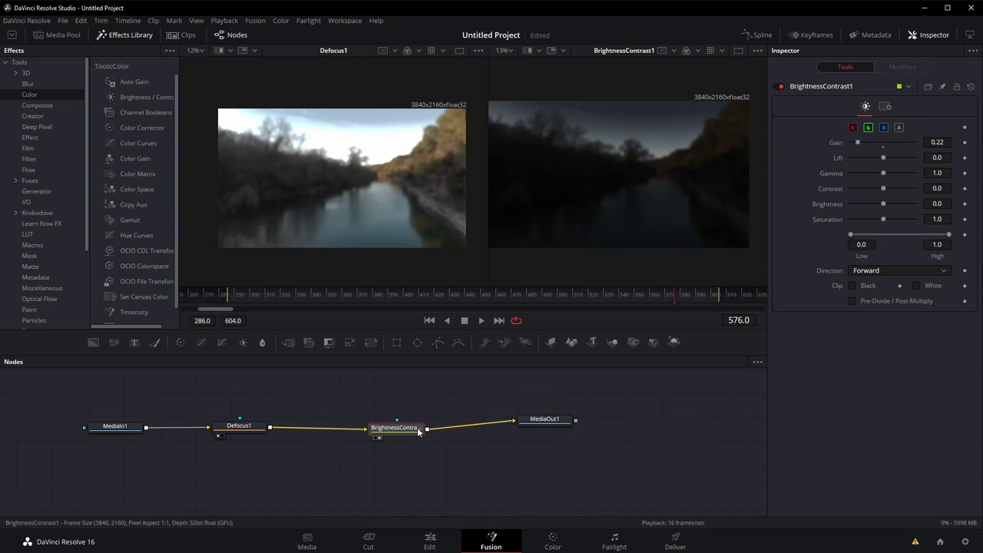
Compare Defocus1 and BrightnessContrast1 in the left viewer, then box-select both nodes.
key("1")
key("1")
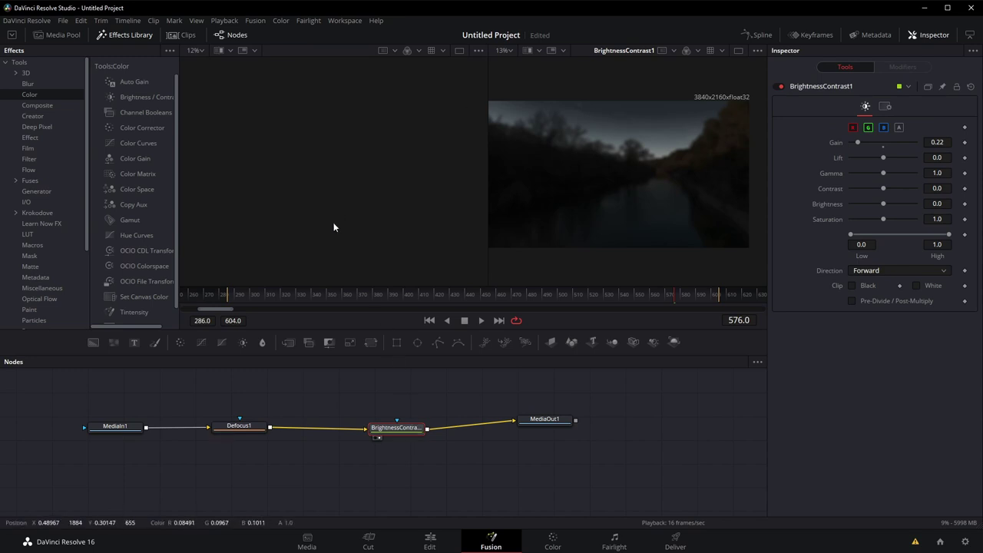
key("1")
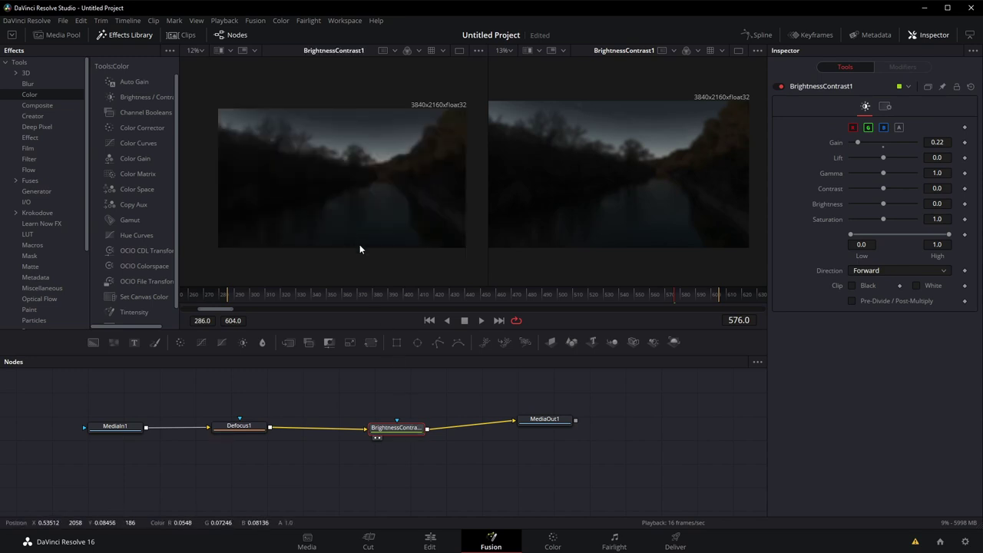
left_click(239, 425)
key("1")
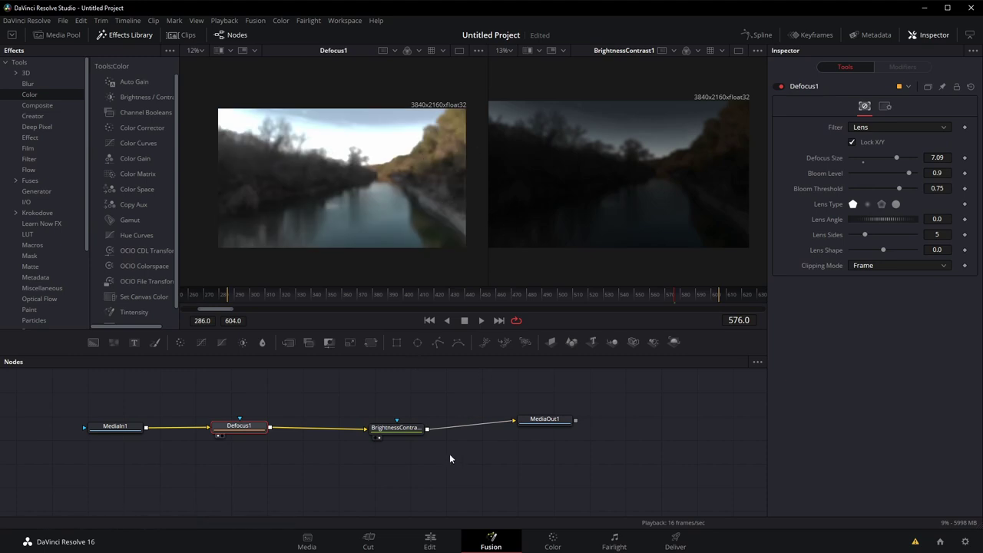
left_click_drag(444, 449, 210, 415)
Delete Defocus1 and BrightnessContrast1, then frame the trees and water in the left view.
key("Delete")
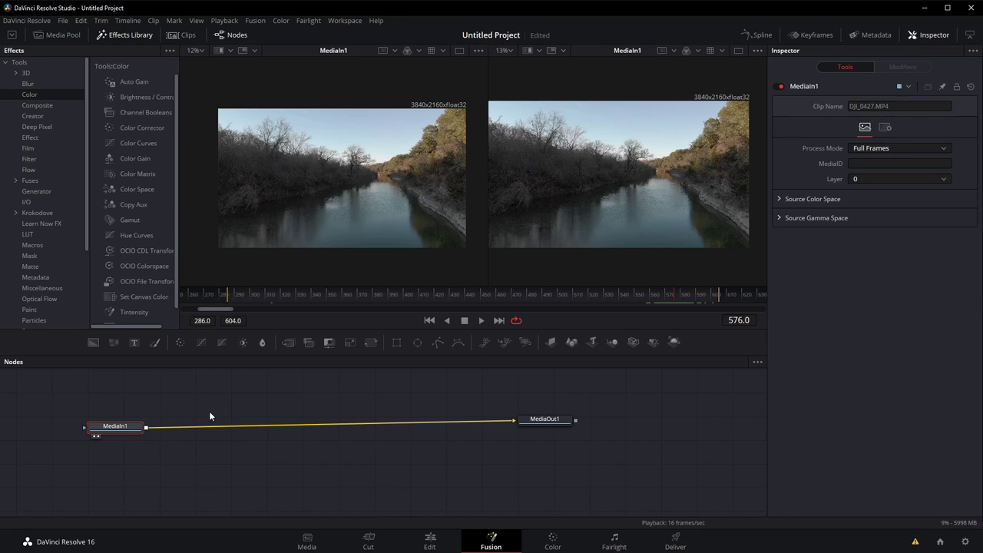
scroll(317, 201, "up", 10)
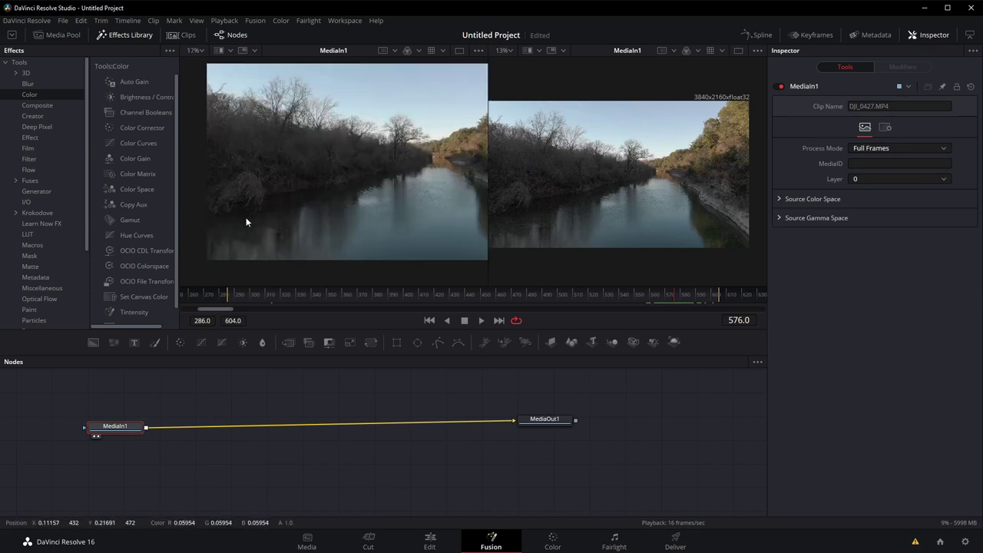
scroll(339, 121, "down", 3)
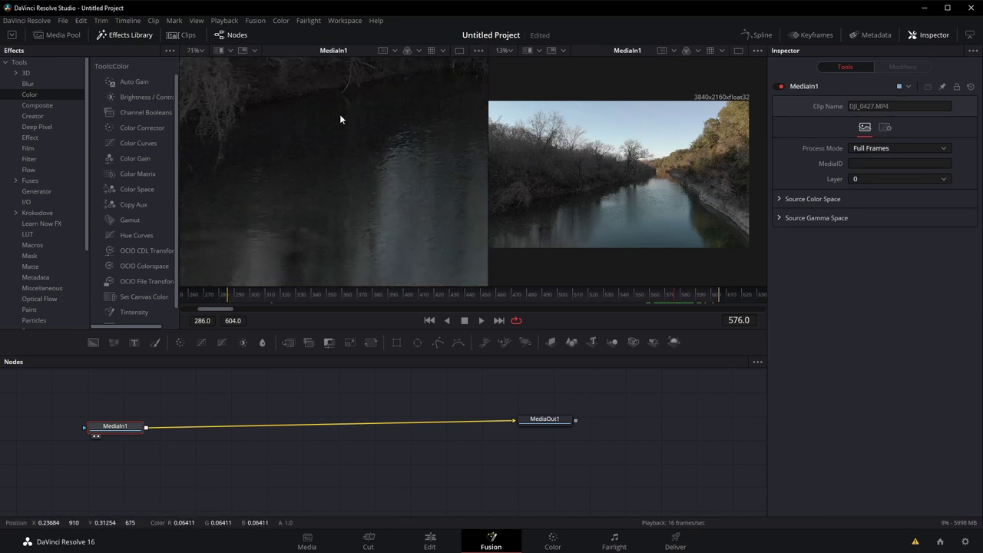
left_click_drag(396, 176, 356, 182)
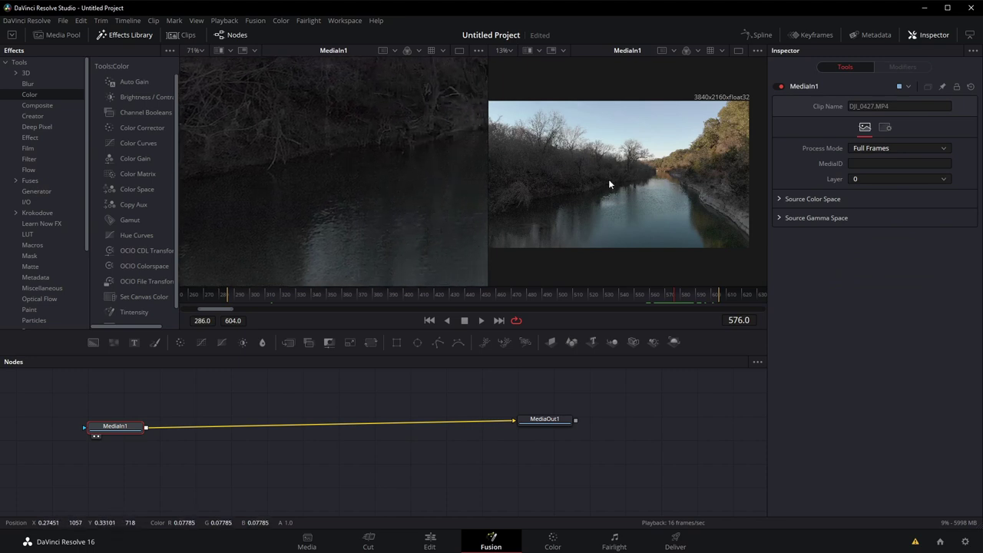
Scrub the raw clip to check other frames, then level MediaIn1's link to MediaOut1.
left_click_drag(640, 301, 536, 304)
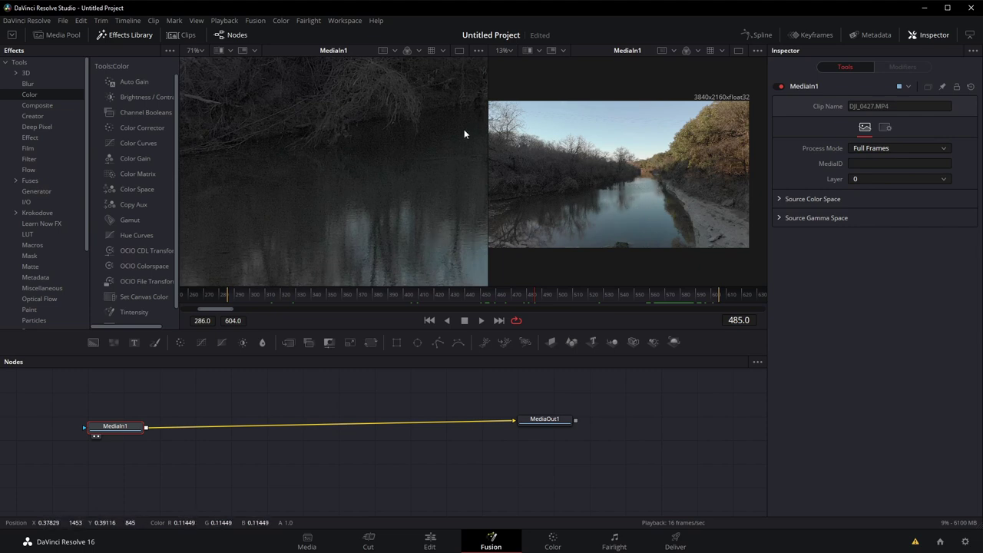
scroll(341, 236, "down", 10)
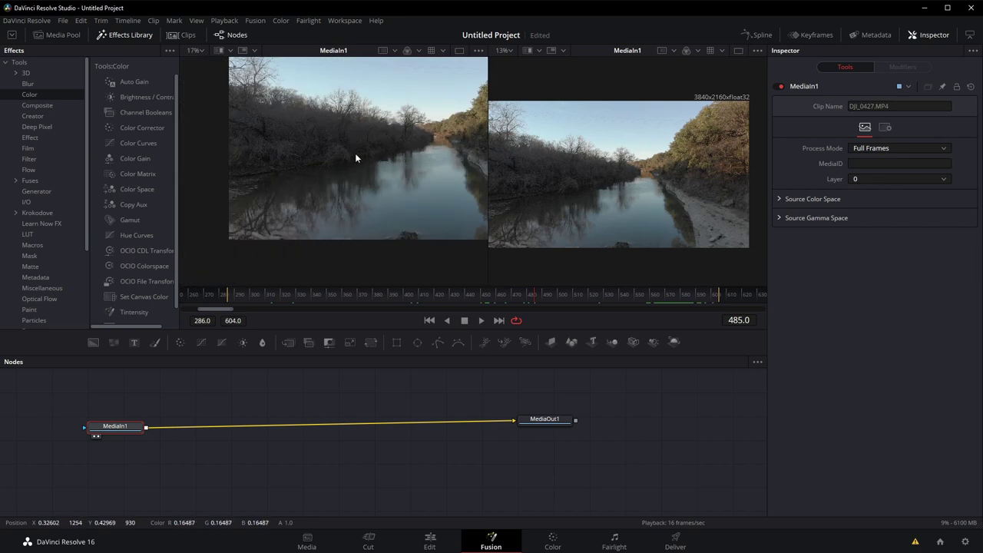
scroll(362, 171, "up", 2)
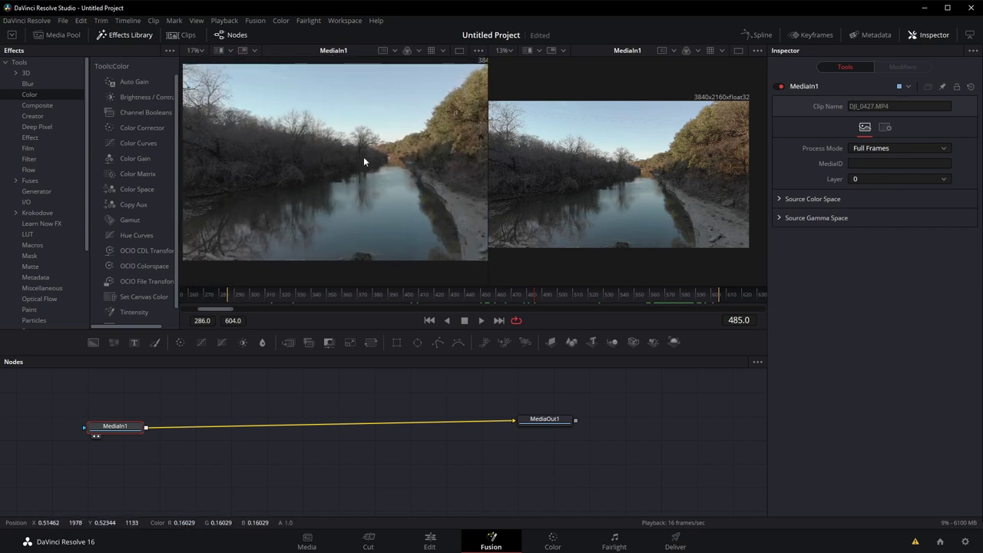
scroll(362, 159, "down", 4)
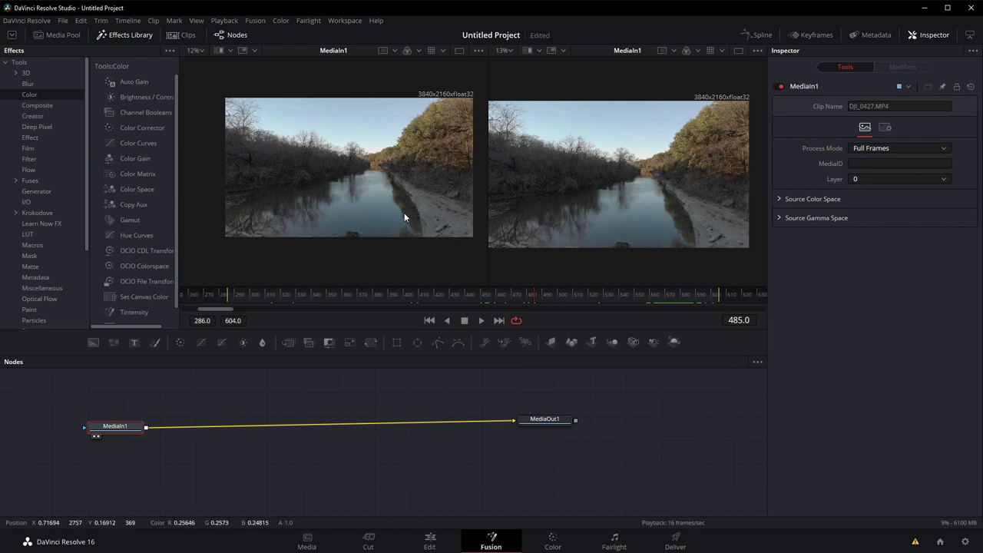
scroll(290, 181, "up", 2)
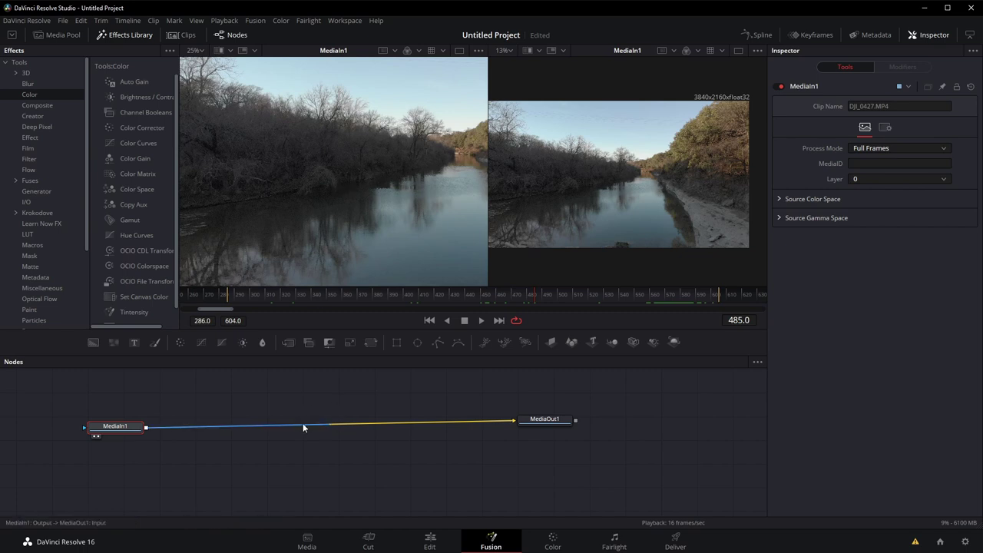
left_click_drag(112, 430, 104, 423)
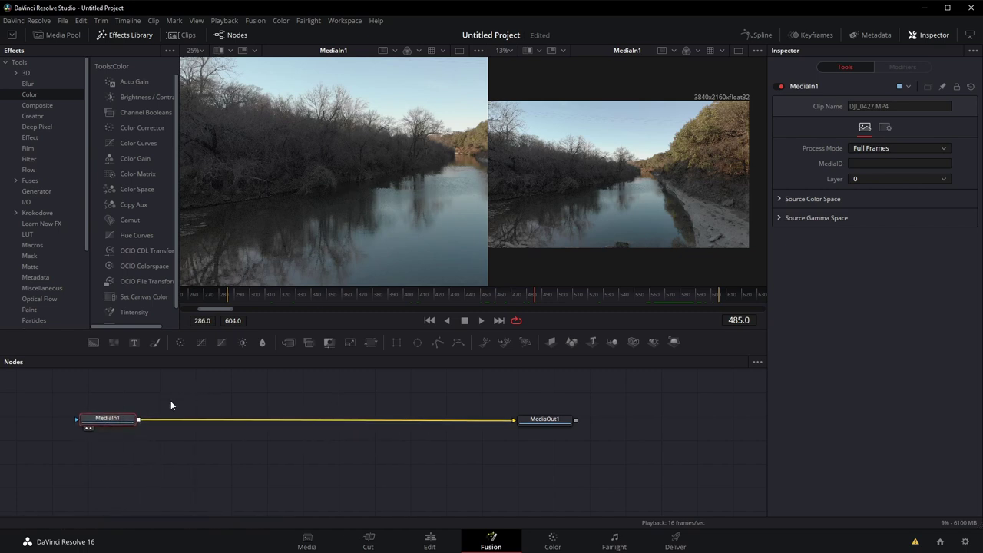
Try a 'noise' quick tool search, cancel it, and nudge MediaIn1 upward.
key("shift+space")
type("noise")
key("BackSpace")
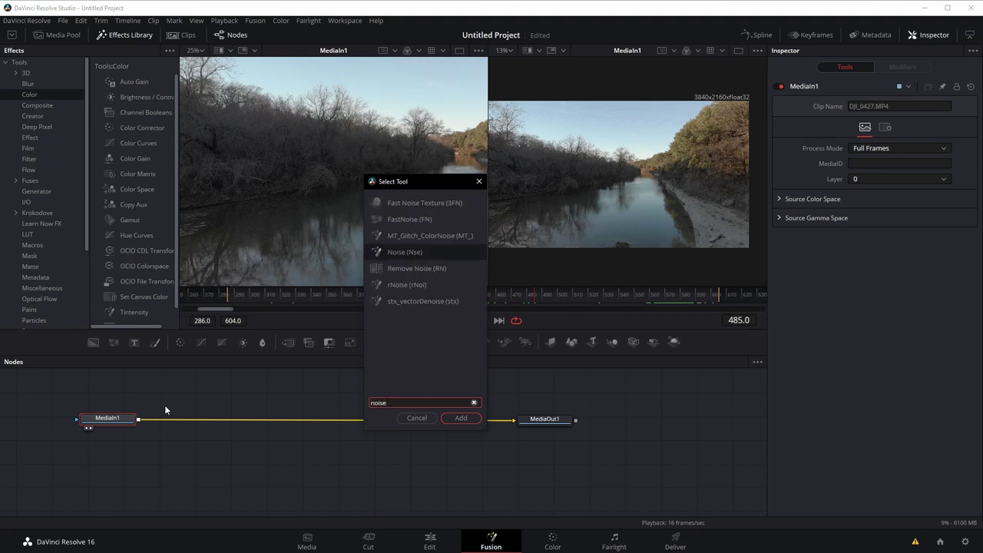
key("Escape")
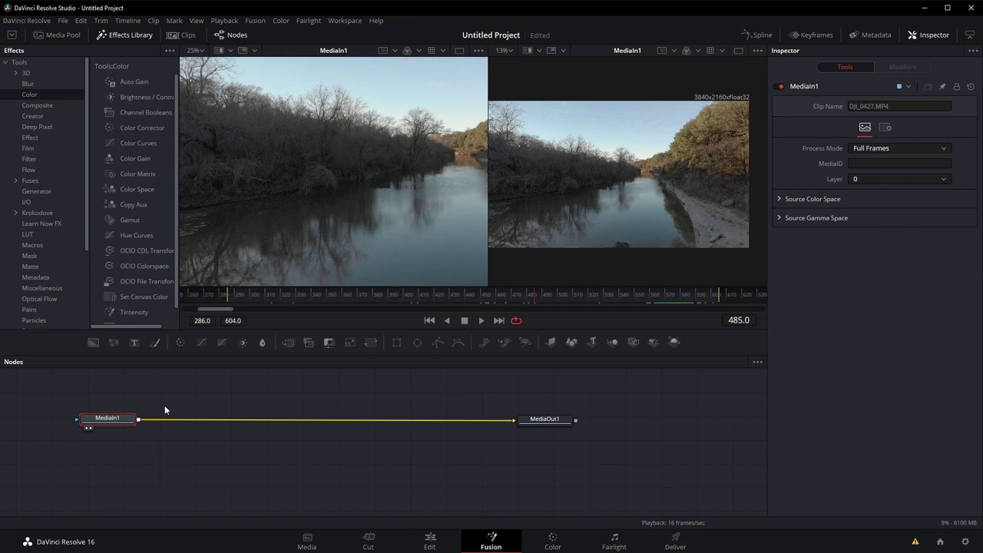
left_click_drag(129, 417, 127, 415)
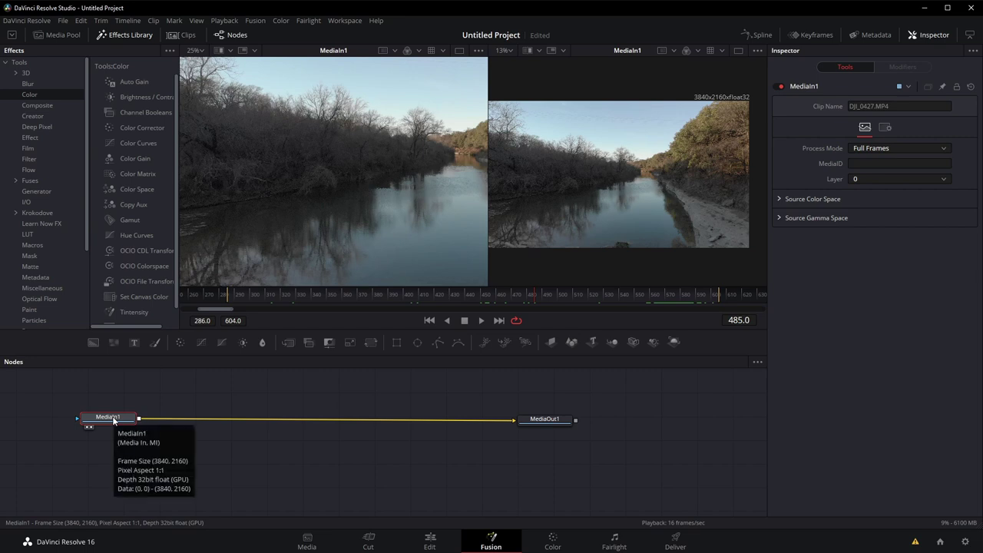
Search 'noise' with Shift+Space, add Remove Noise after MediaIn1, and slide RemoveNoise1 right.
key("shift+space")
type("noise")
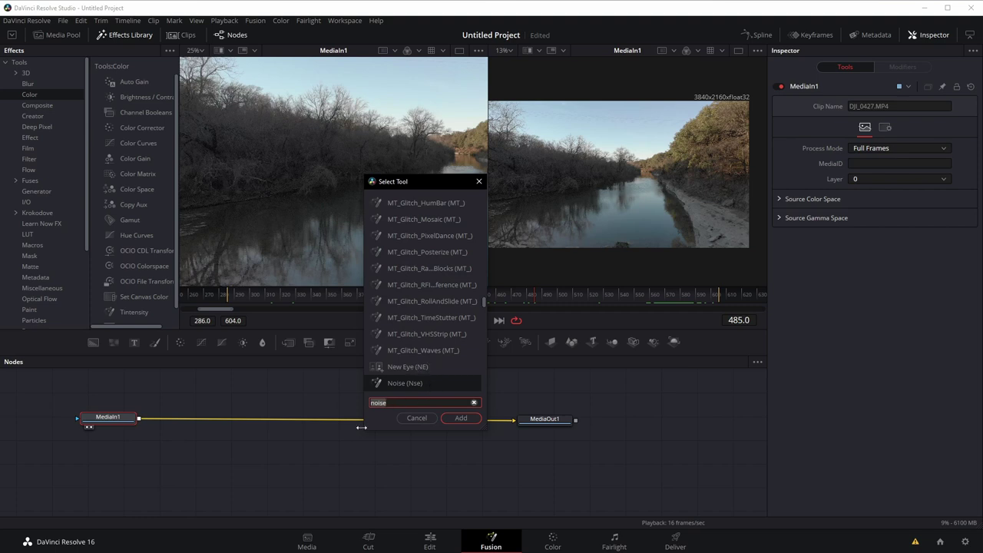
key("BackSpace")
key("BackSpace")
key("BackSpace")
key("BackSpace")
key("BackSpace")
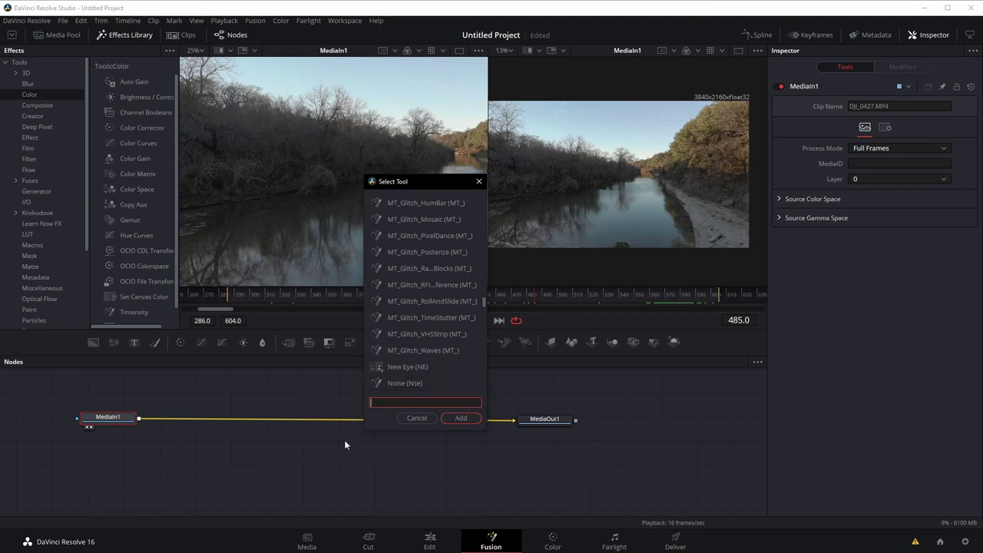
type("remove")
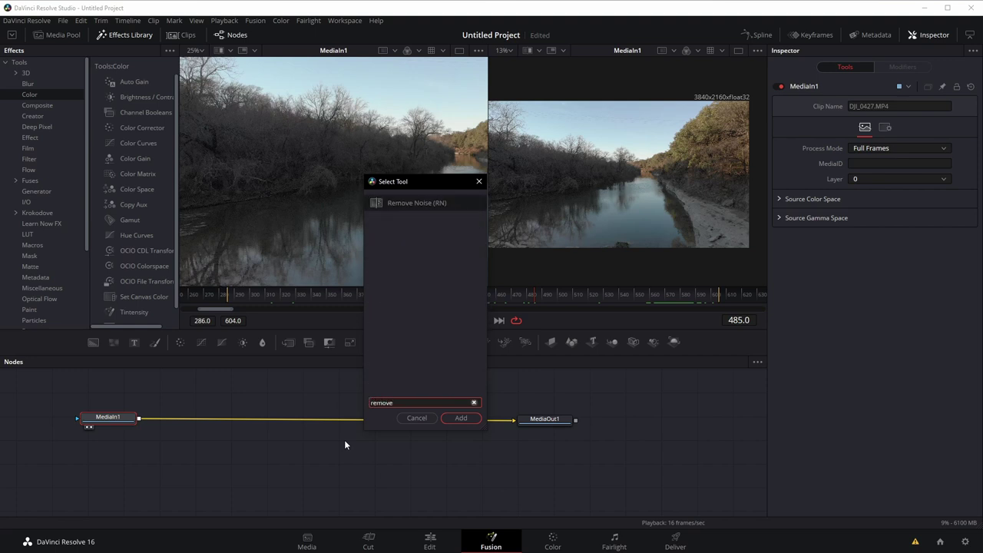
key("BackSpace")
key("BackSpace")
key("BackSpace")
key("BackSpace")
key("BackSpace")
key("BackSpace")
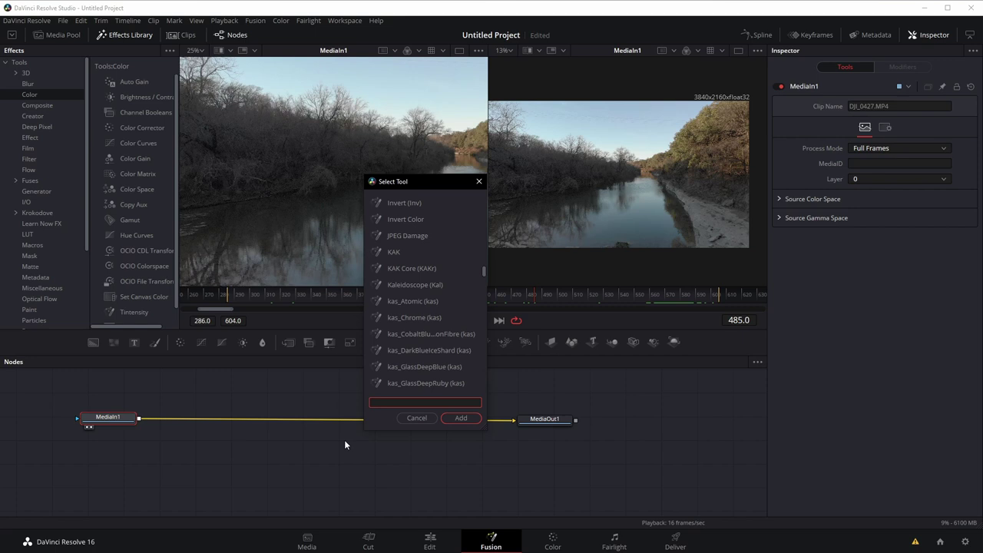
type("noise")
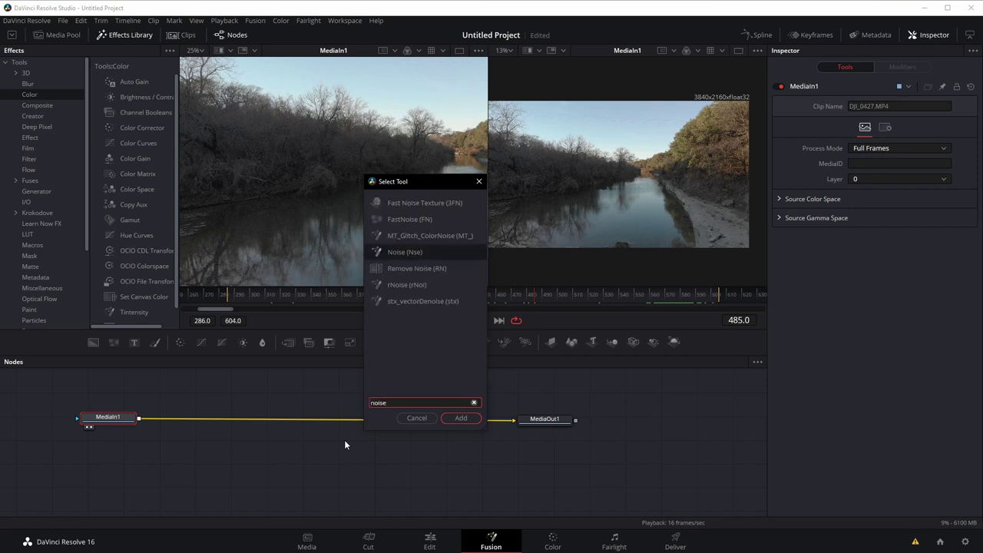
key("Up")
key("Up")
key("Up")
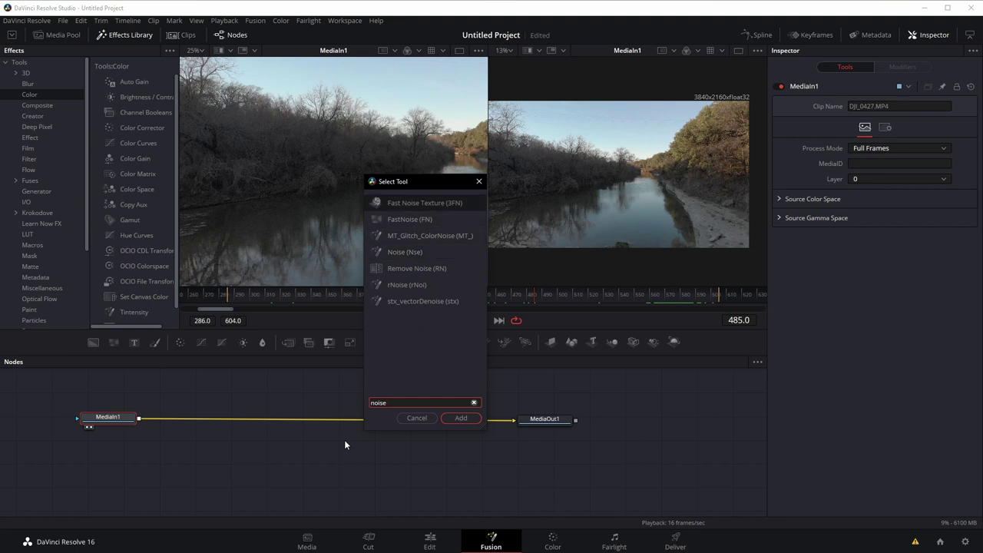
key("Down")
key("Down")
key("Down")
key("Down")
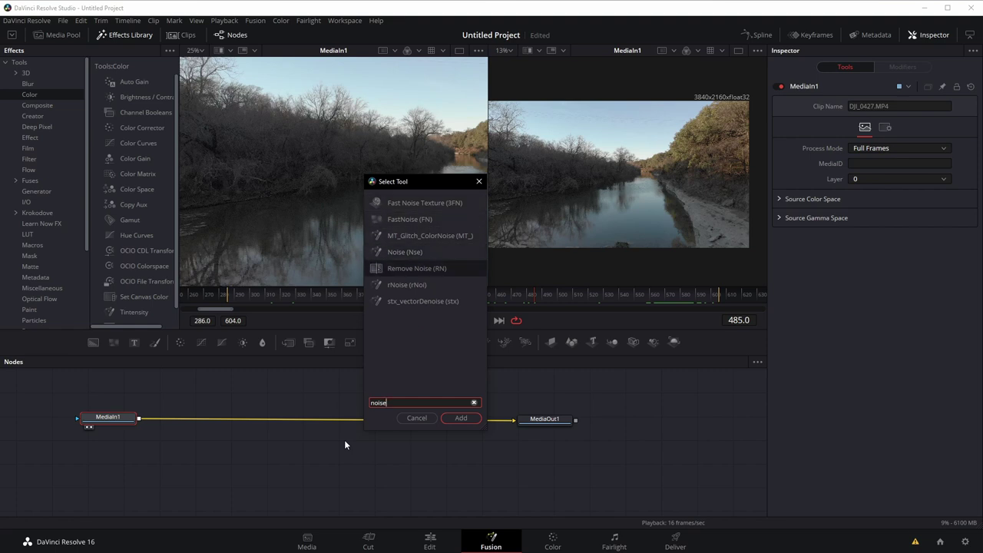
key("Return")
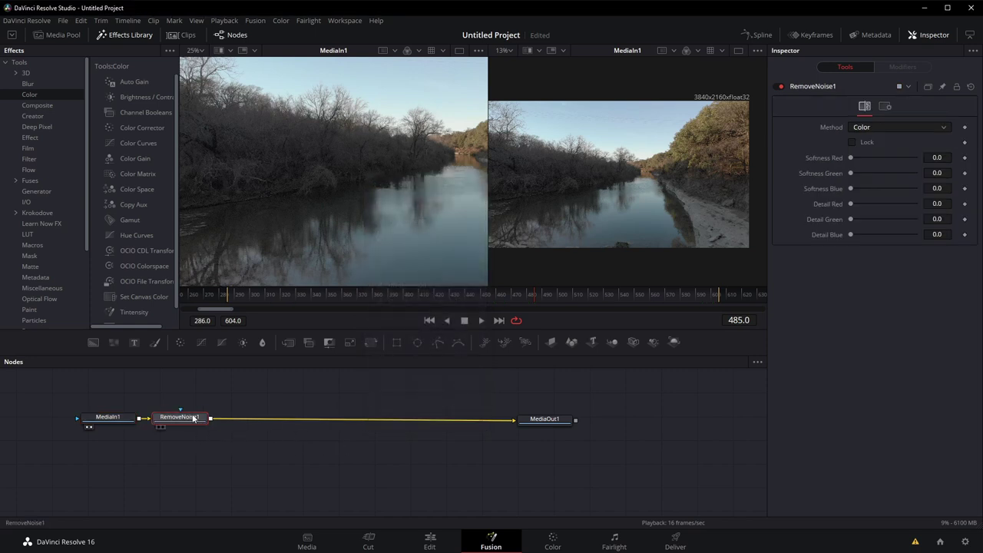
left_click_drag(191, 417, 305, 419)
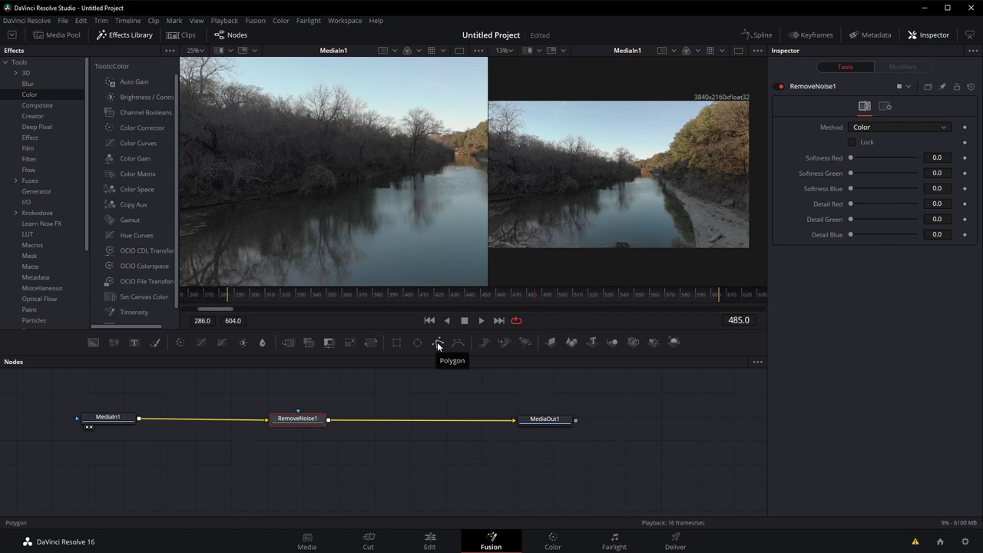
left_click_drag(437, 342, 299, 390)
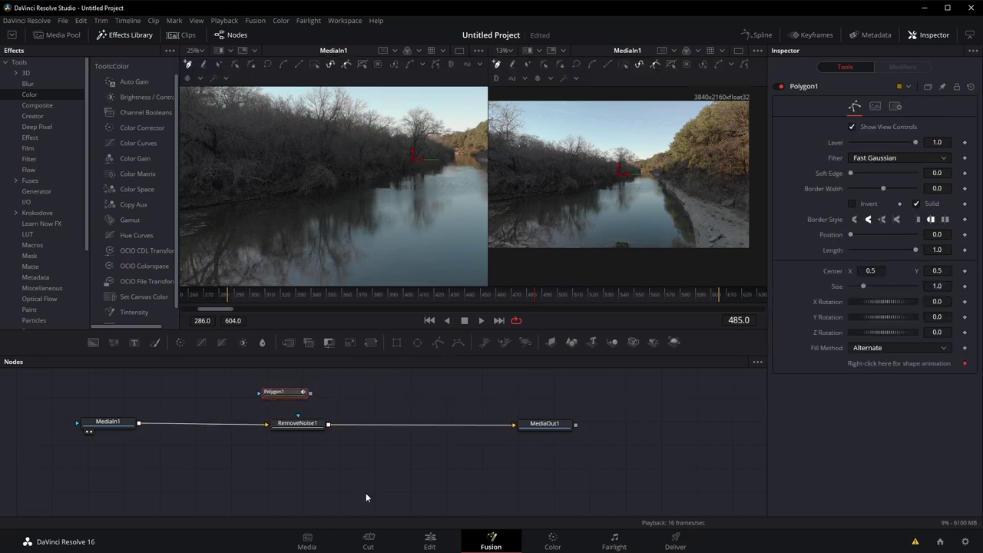
left_click_drag(312, 397, 298, 419)
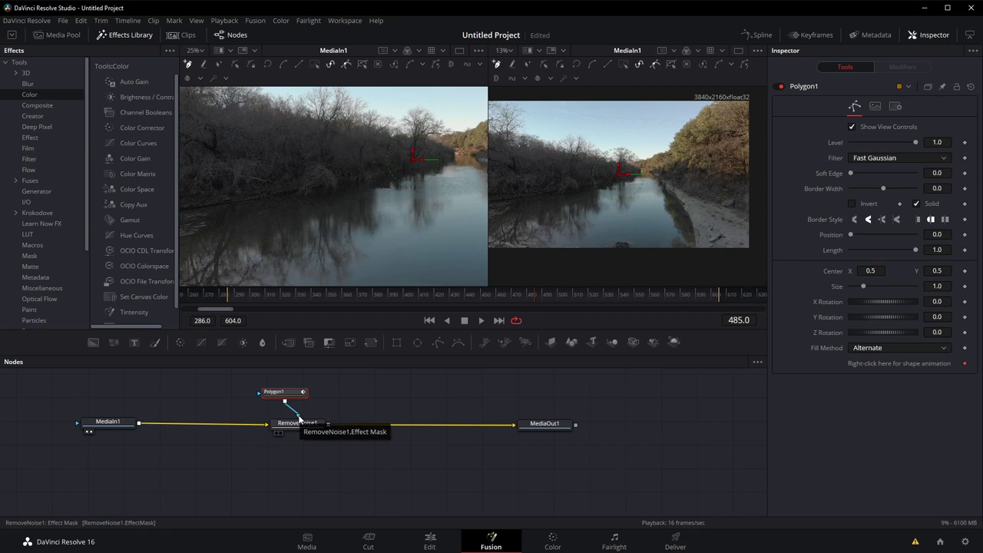
left_click_drag(295, 396, 307, 395)
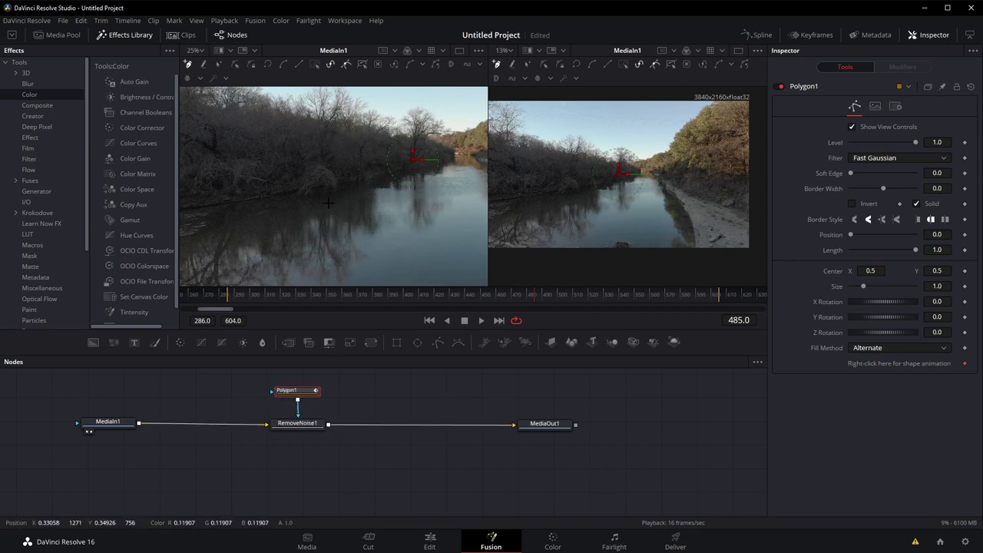
scroll(374, 194, "down", 1)
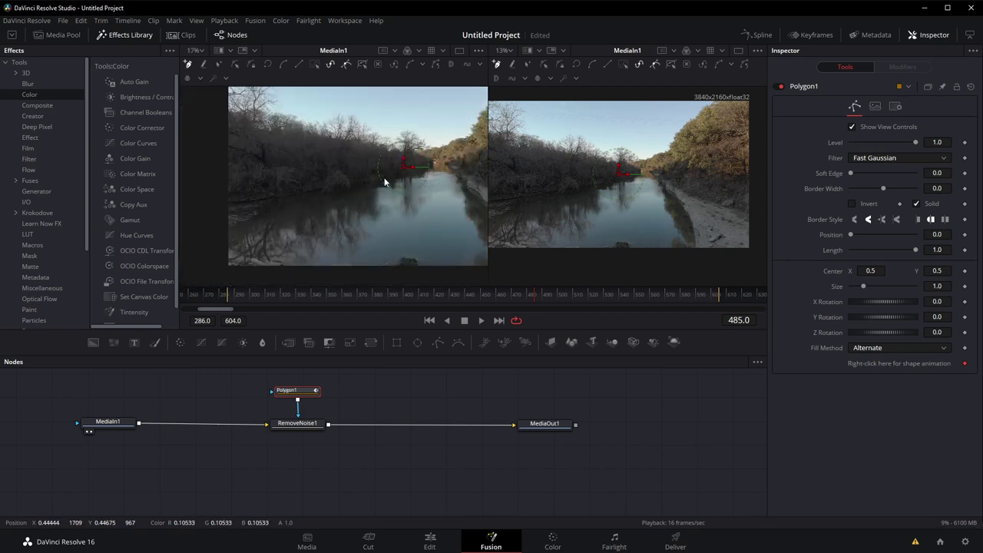
scroll(384, 182, "down", 1)
scroll(384, 182, "up", 1)
scroll(385, 182, "up", 1)
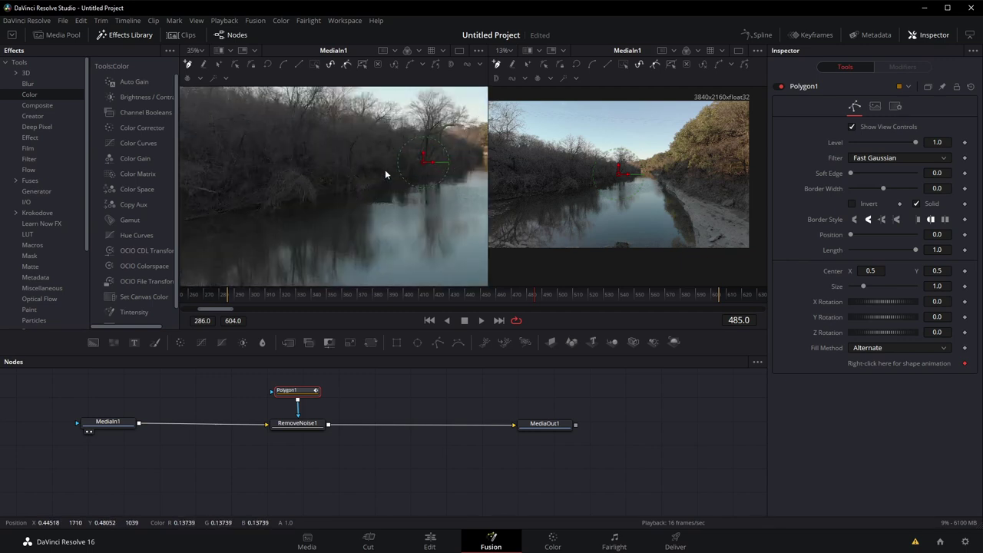
scroll(384, 163, "down", 1)
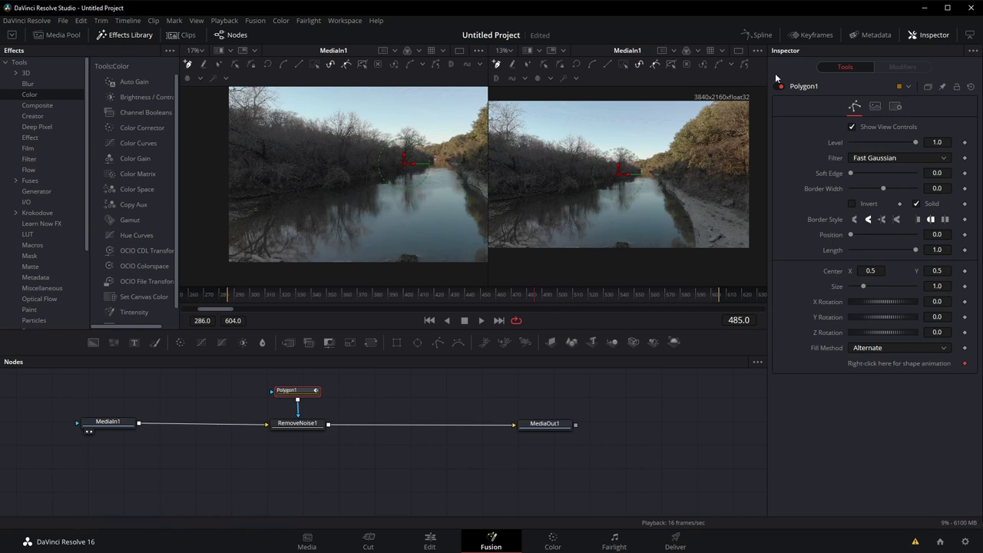
Use a single viewer zoomed to show the whole scene, and place the first mask point.
left_click(736, 51)
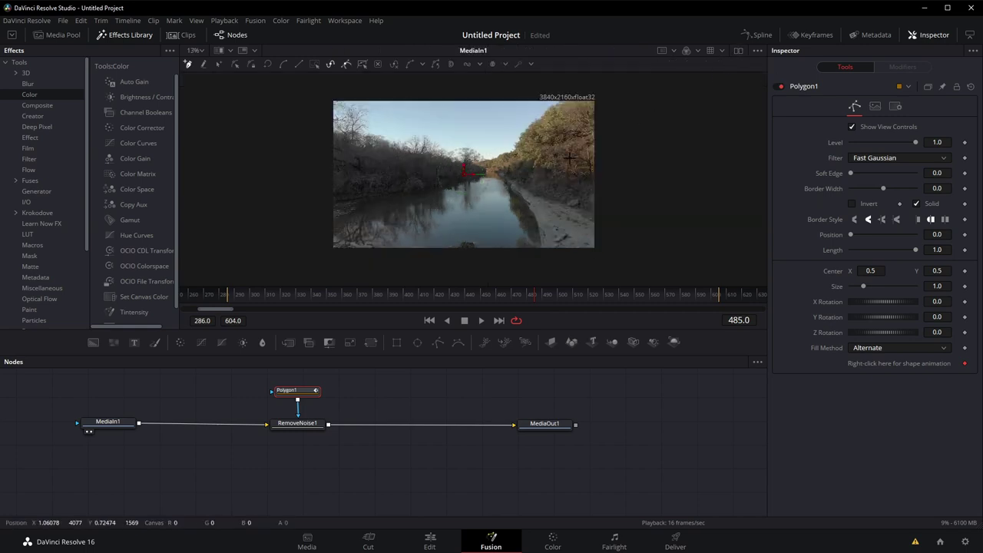
left_click(736, 52)
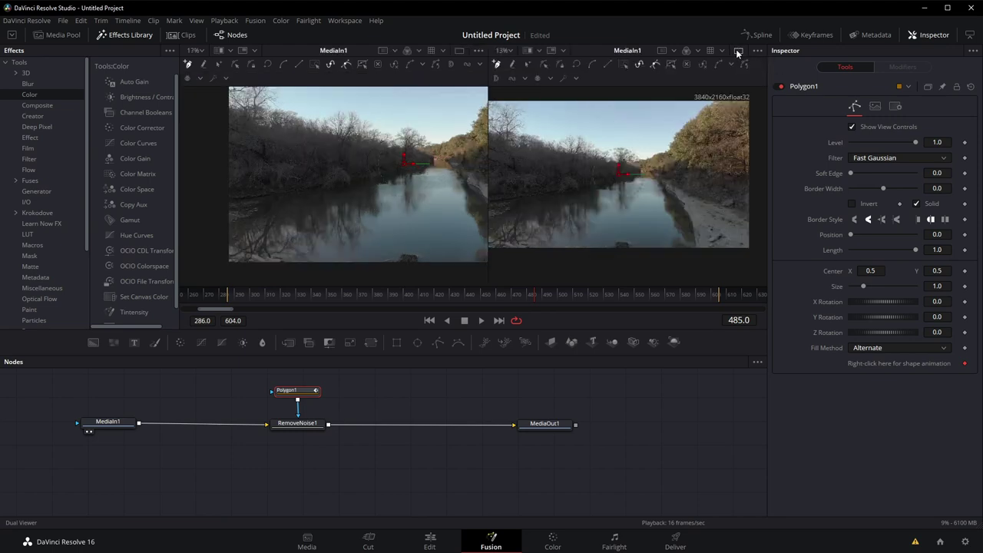
left_click(737, 52)
scroll(528, 172, "up", 4)
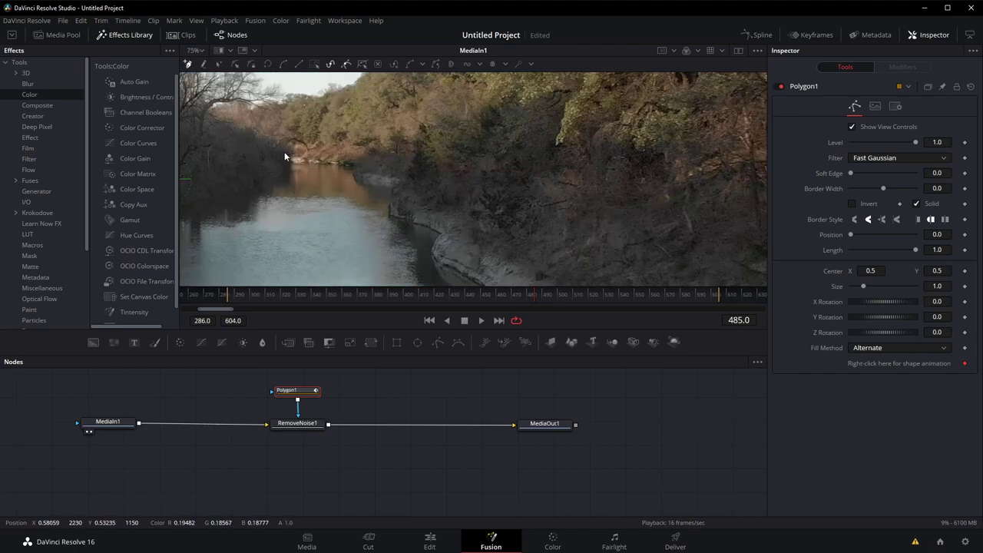
scroll(390, 123, "down", 5)
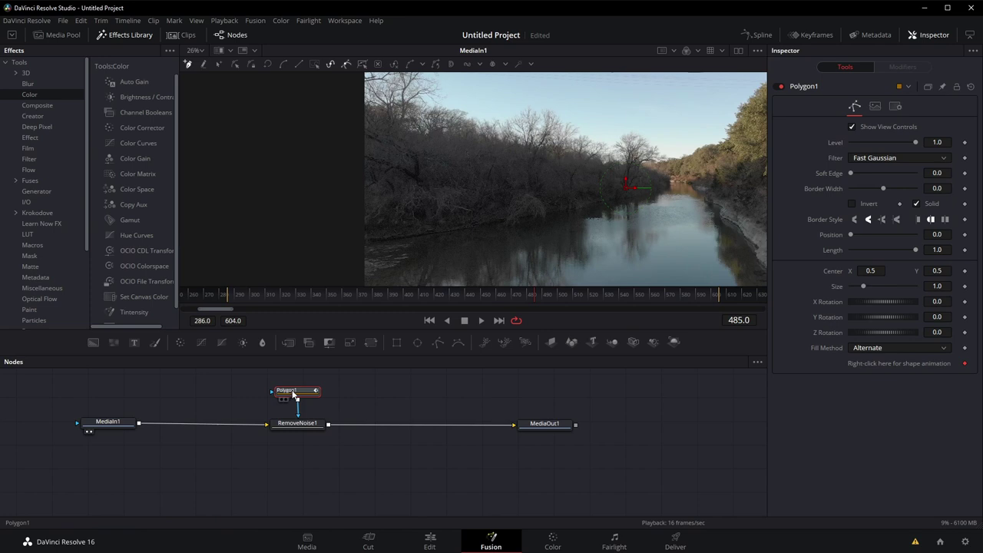
left_click(347, 106)
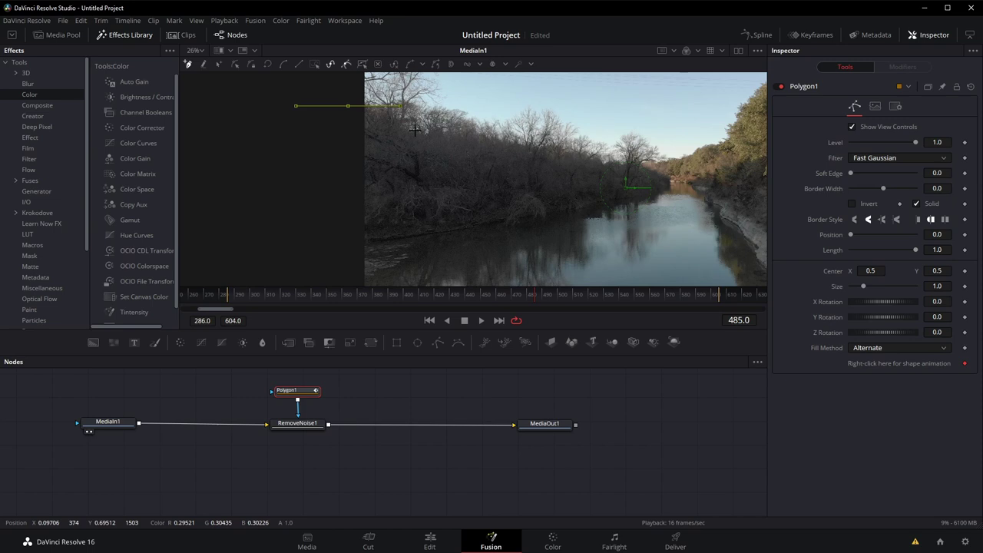
Trace the polygon along the tree line, river bend and reflection, close it, and play the clip.
left_click(493, 144)
left_click(552, 157)
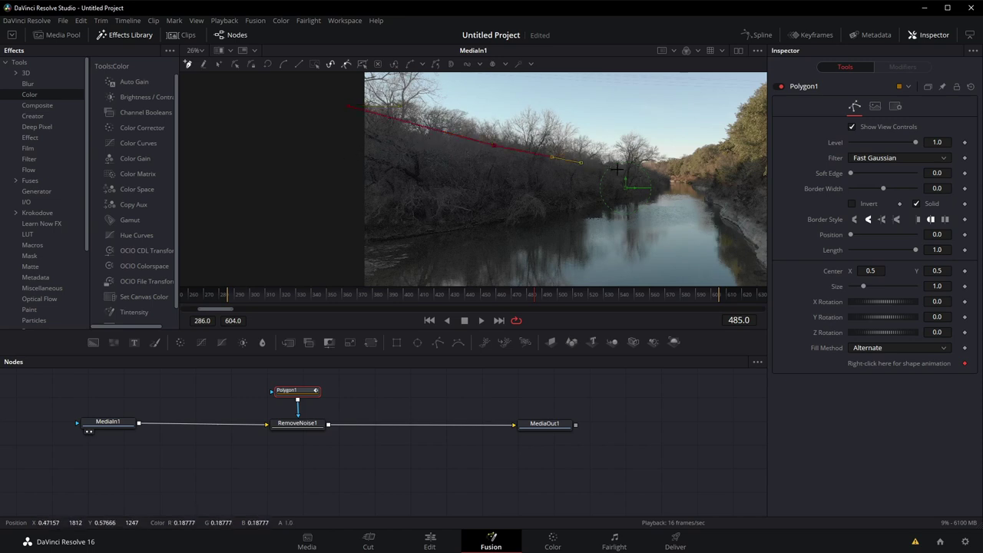
left_click(616, 168)
left_click(596, 221)
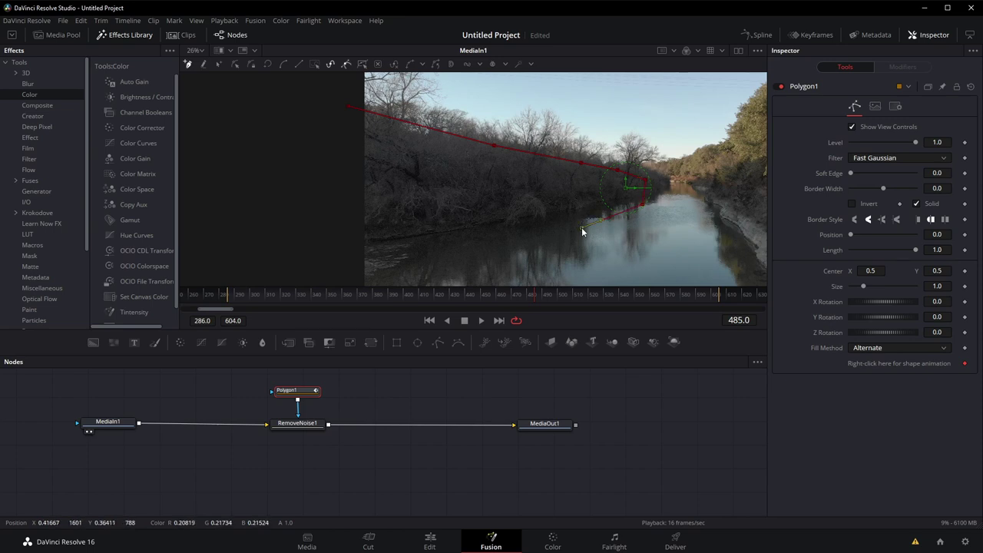
scroll(465, 271, "down", 3)
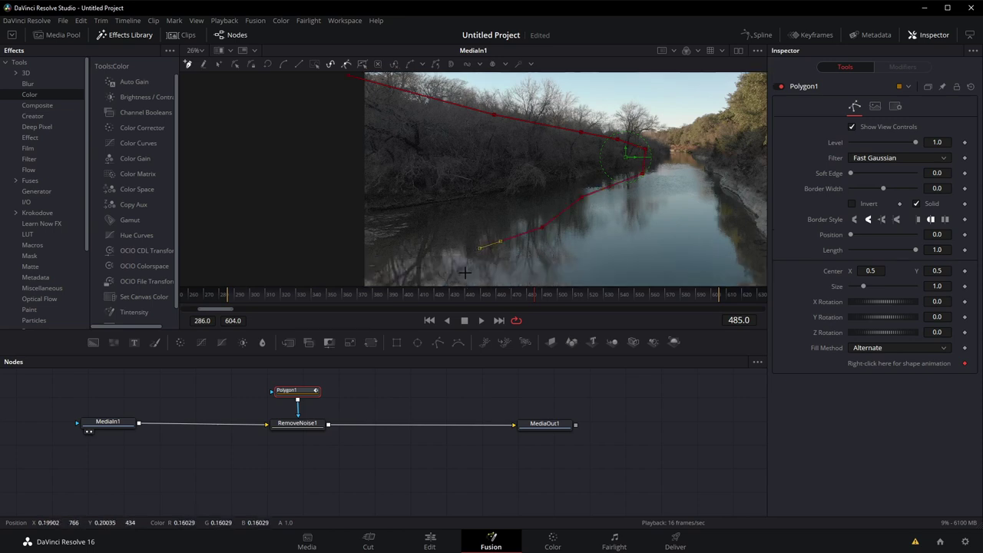
left_click(422, 237)
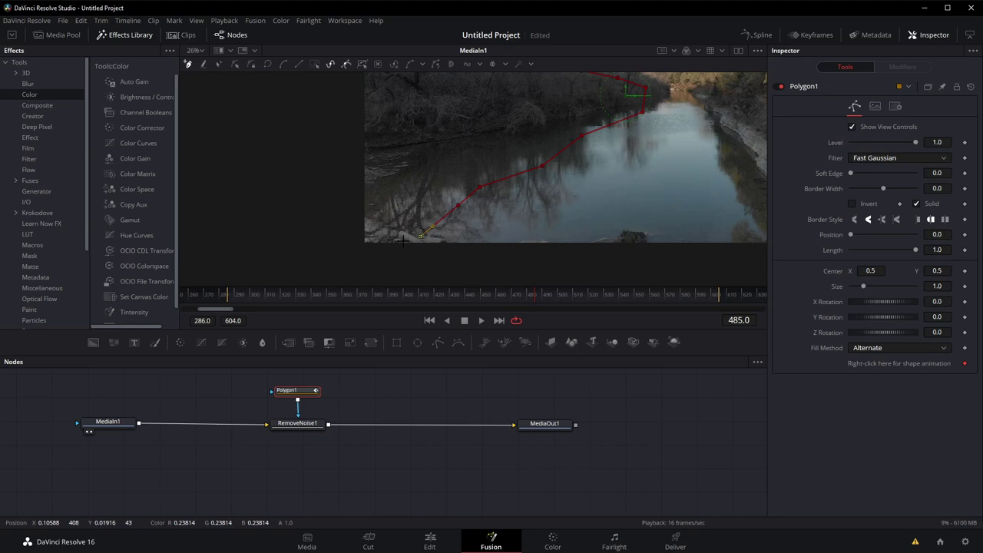
left_click(377, 251)
left_click(355, 260)
scroll(315, 244, "up", 3)
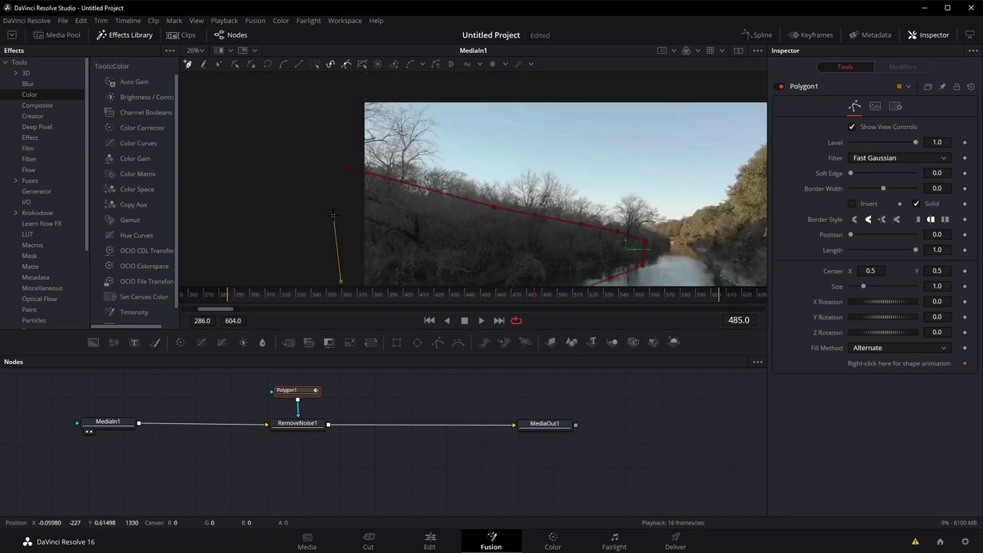
left_click(349, 170)
scroll(314, 221, "down", 3)
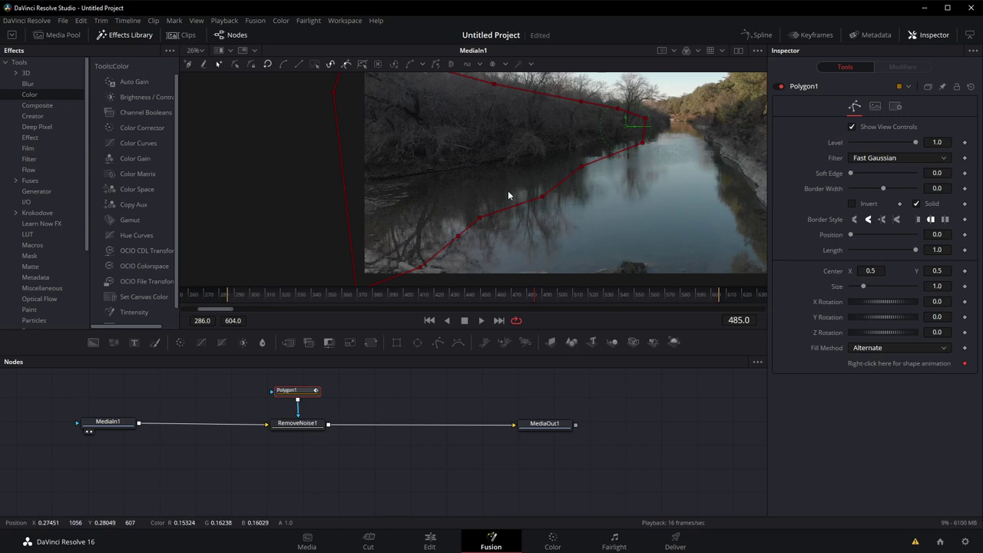
key("space")
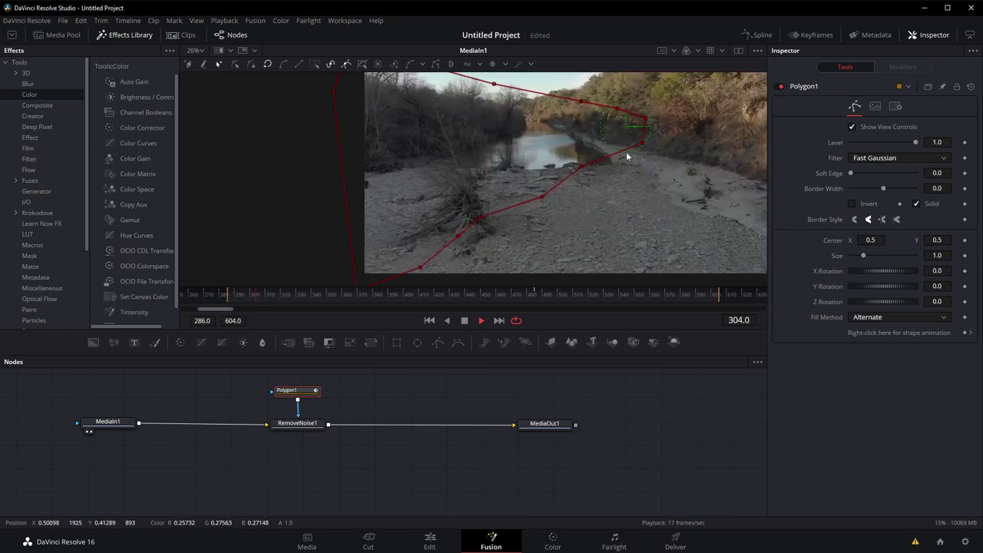
Stop playback at frame 491, move a lower polygon point onto the bank edge, and select RemoveNoise1.
scroll(627, 158, "down", 2)
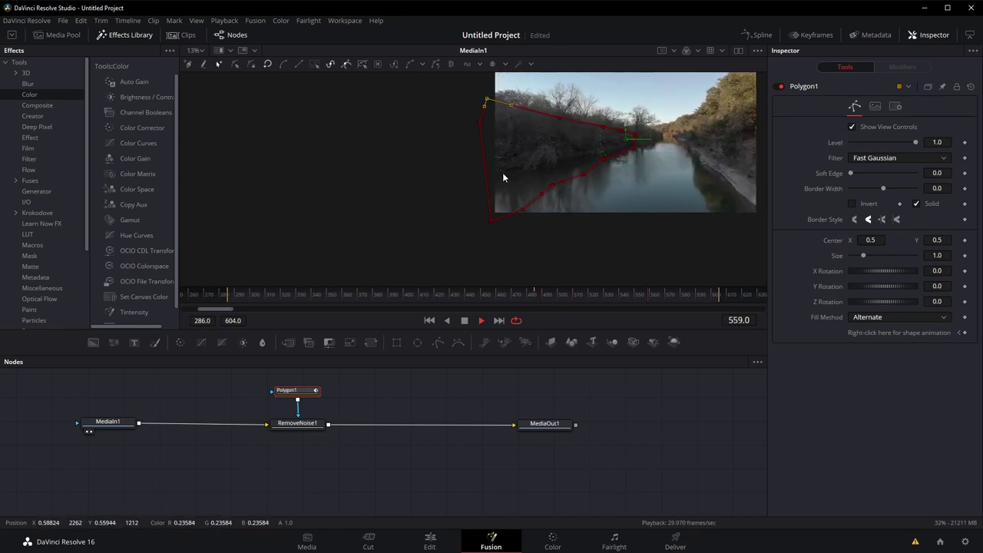
scroll(560, 176, "up", 4)
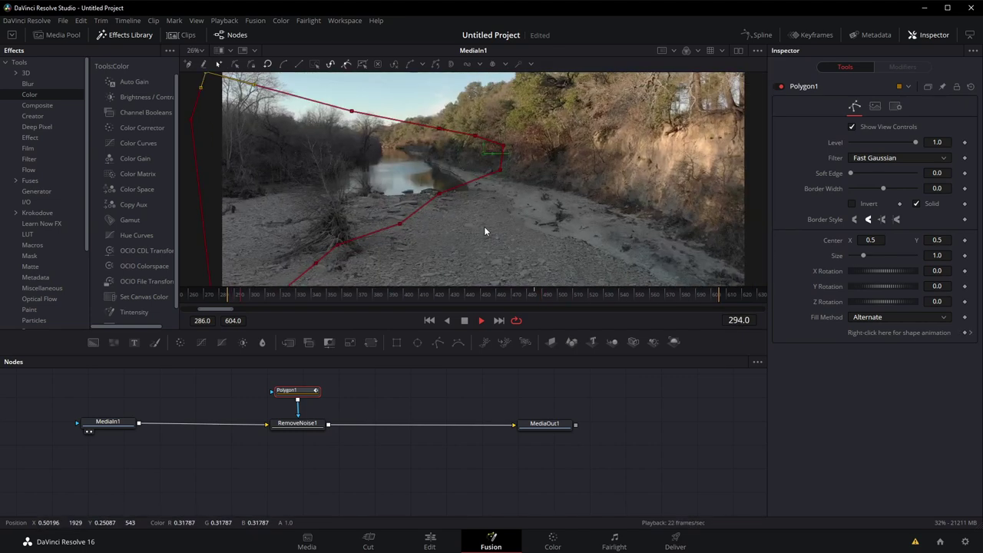
scroll(483, 212, "down", 1)
scroll(481, 217, "down", 2)
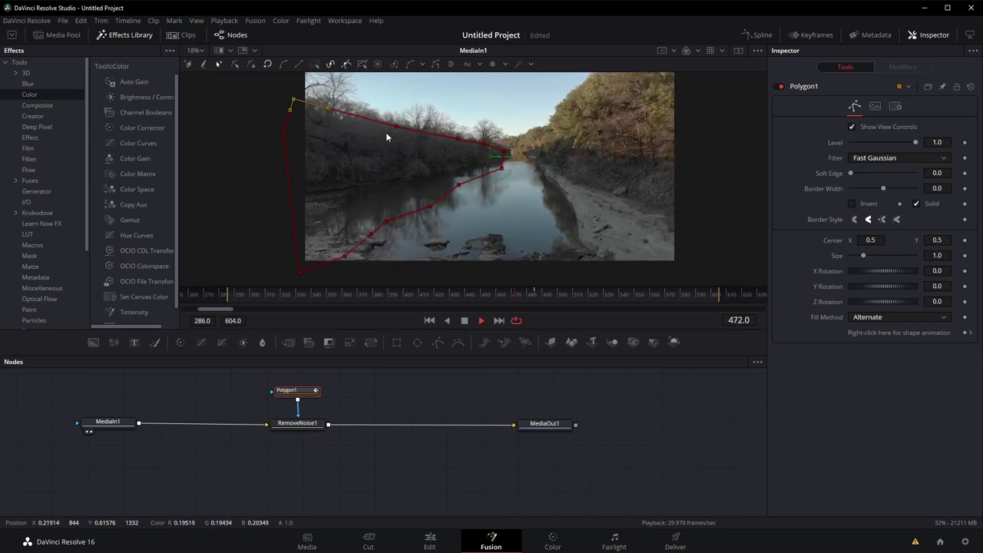
key("space")
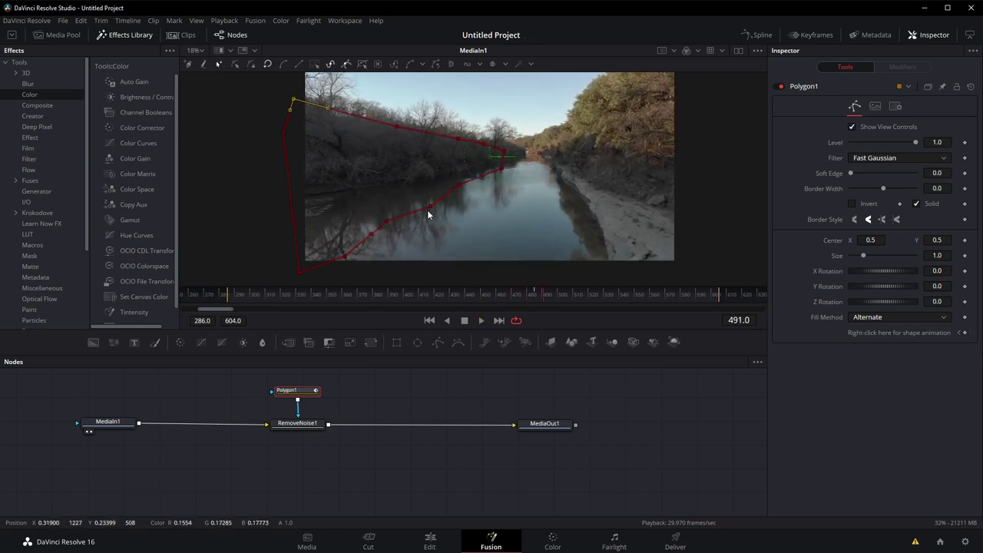
left_click_drag(432, 209, 416, 196)
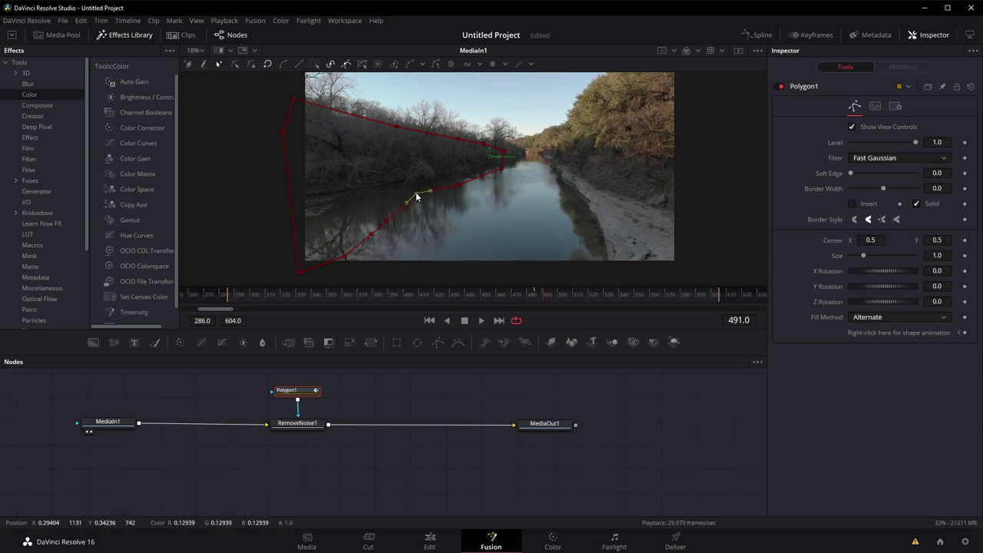
left_click(290, 427)
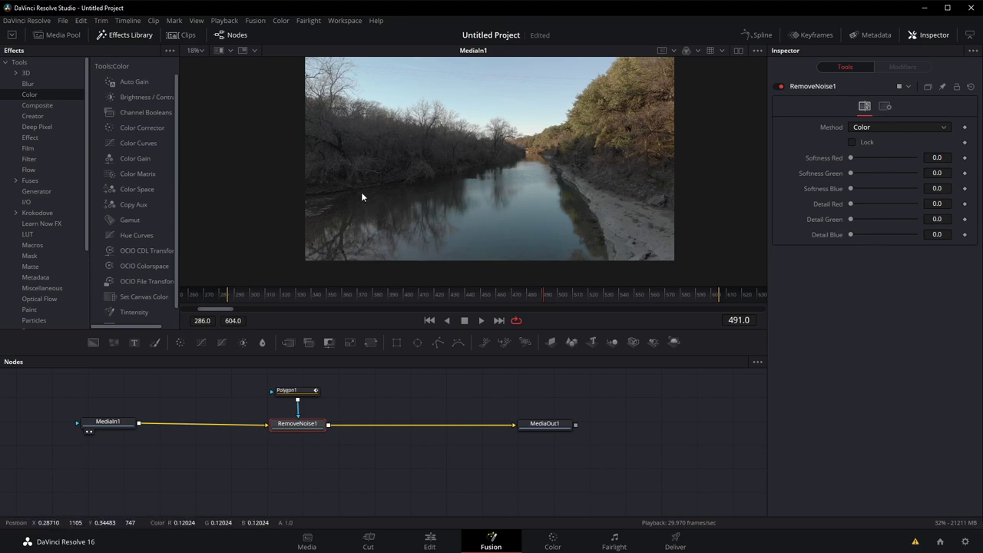
Bring the dark left riverbank into view and try the Chroma method before returning to Color.
scroll(364, 187, "up", 3)
left_click_drag(637, 144, 527, 154)
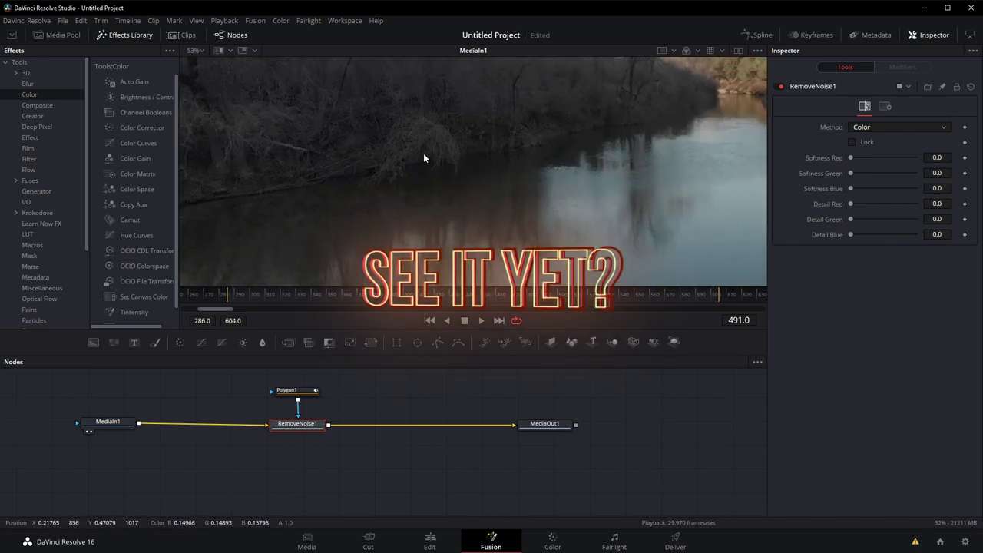
left_click(865, 129)
left_click(866, 150)
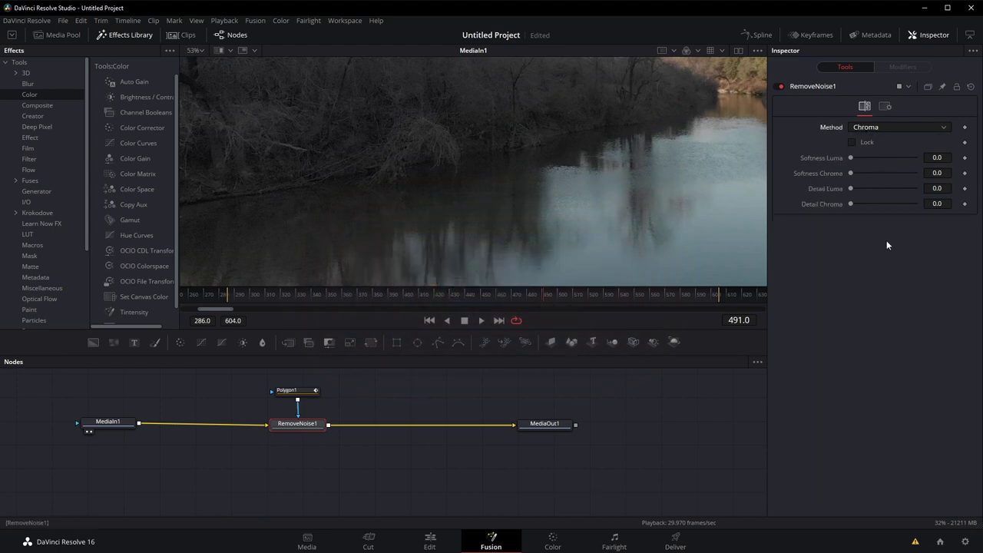
left_click(883, 127)
left_click(881, 140)
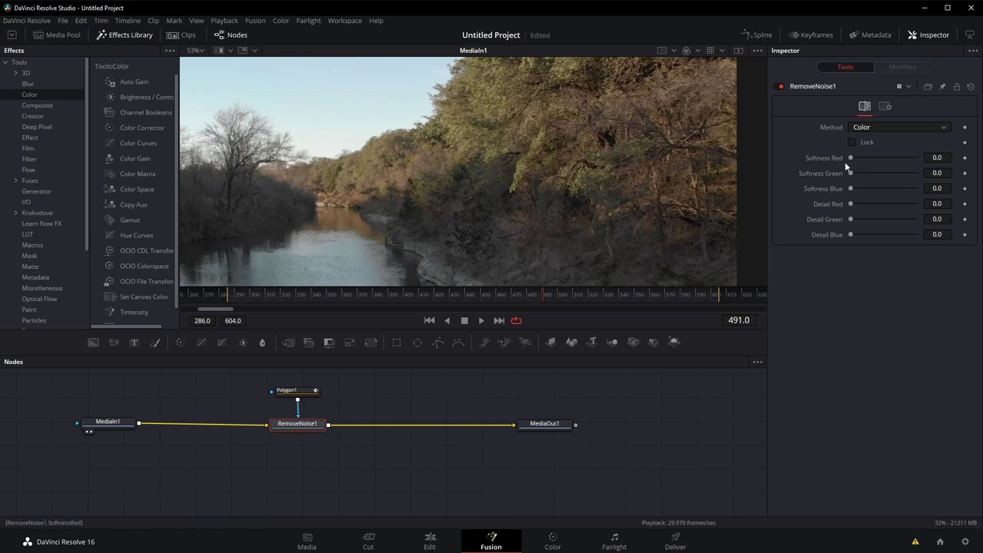
Test Softness Green and Detail Green at 1.0, undo, and reopen the Method choices.
left_click_drag(849, 173, 900, 176)
left_click_drag(852, 219, 965, 223)
key("ctrl+z")
left_click(890, 127)
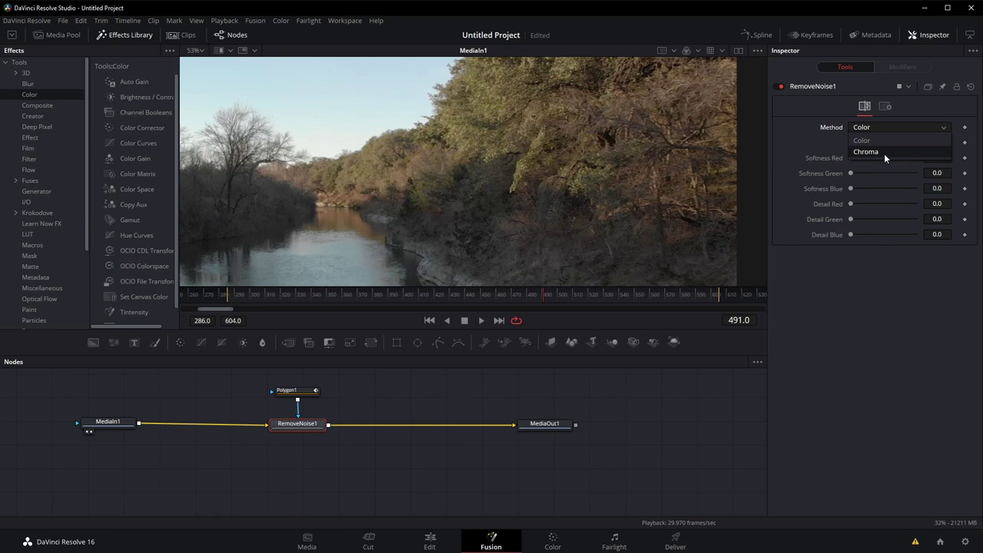
Switch RemoveNoise1 to the Chroma method, set Softness Luma to 0, and test Softness Chroma.
left_click(884, 152)
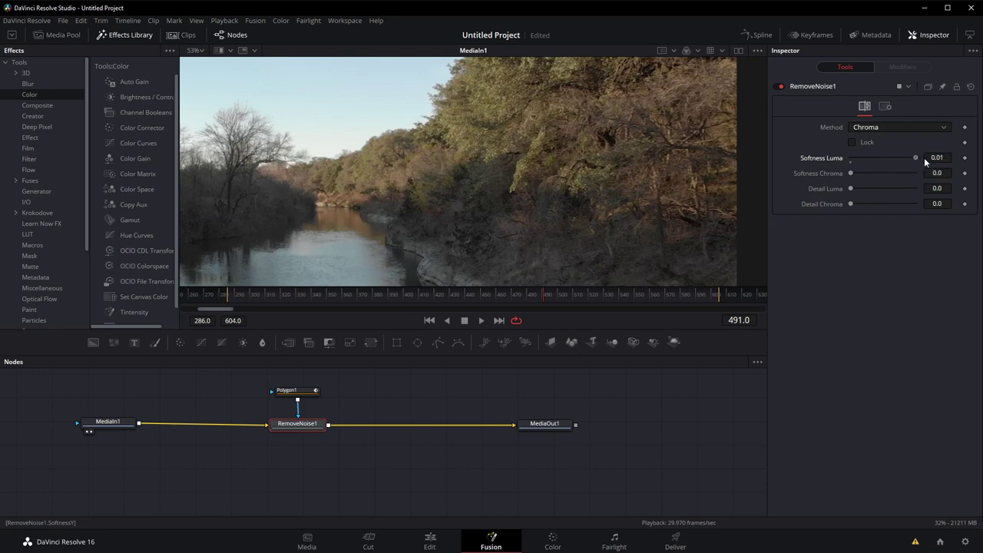
left_click_drag(924, 157, 597, 162)
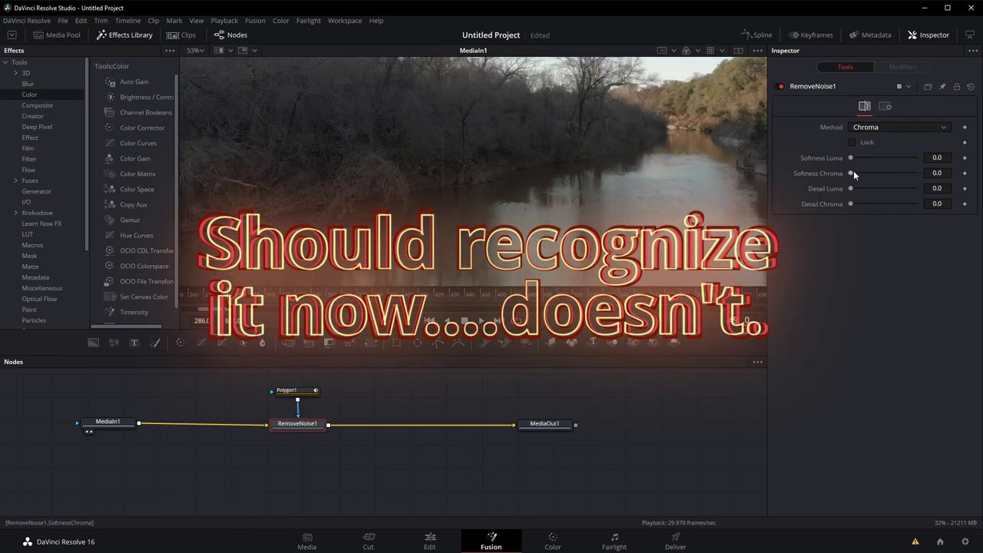
left_click_drag(851, 172, 957, 168)
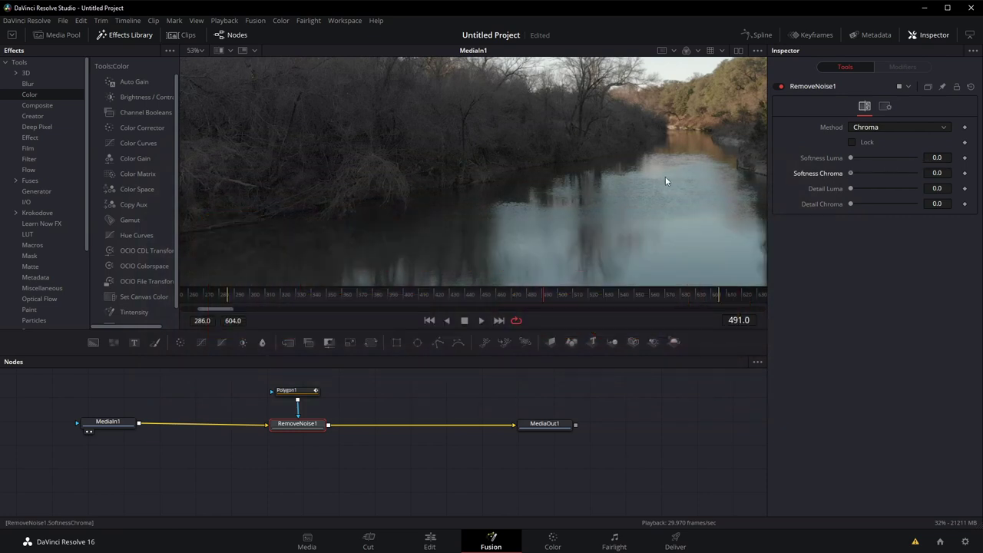
left_click_drag(370, 179, 493, 179)
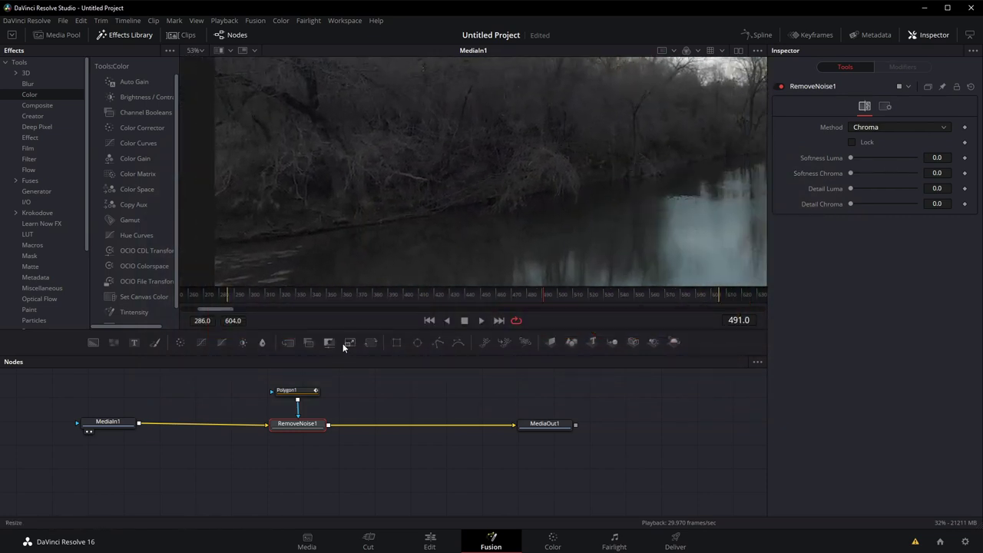
Select Polygon1, zoom the viewer to 150%, and add a new edge point hugging the riverbank.
left_click(287, 390)
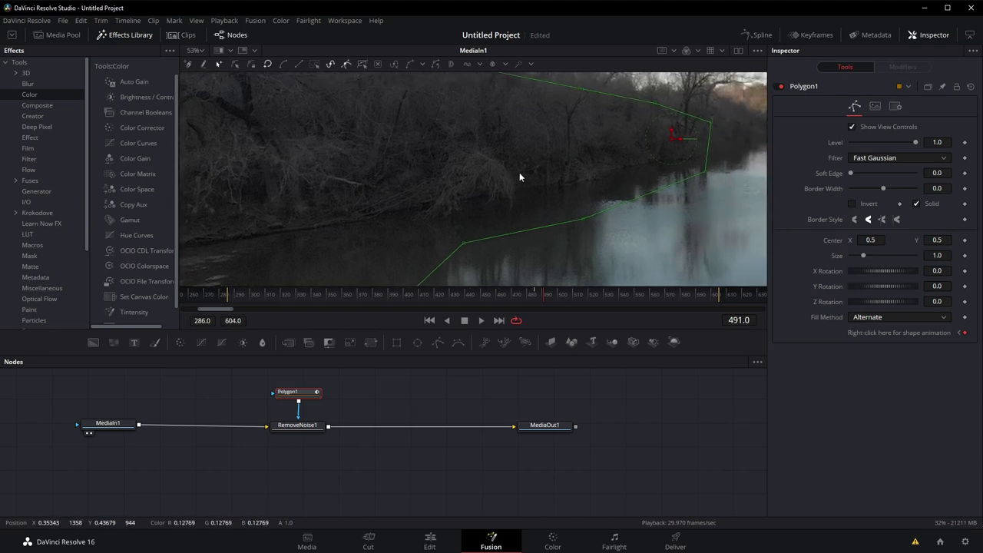
scroll(516, 164, "up", 2)
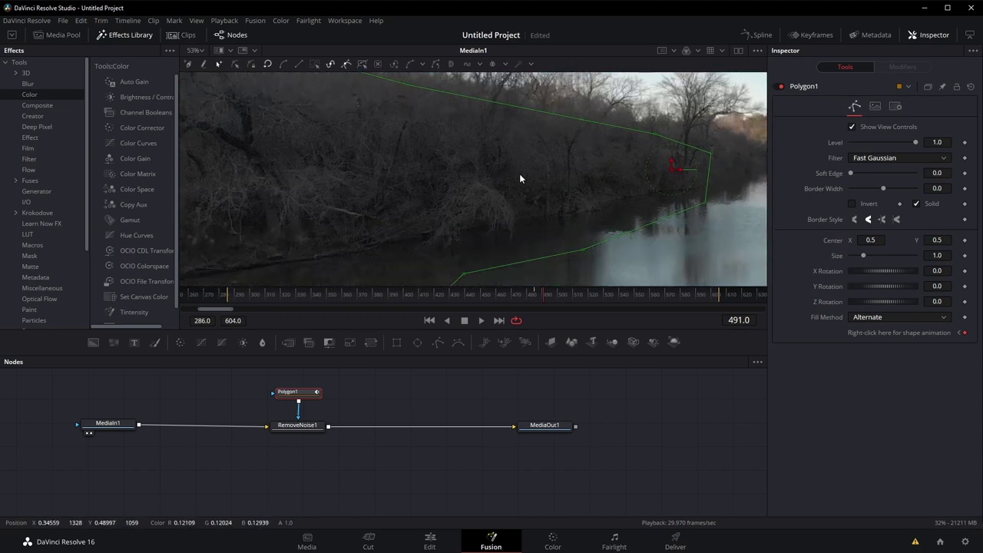
scroll(519, 174, "up", 6)
scroll(598, 212, "down", 2)
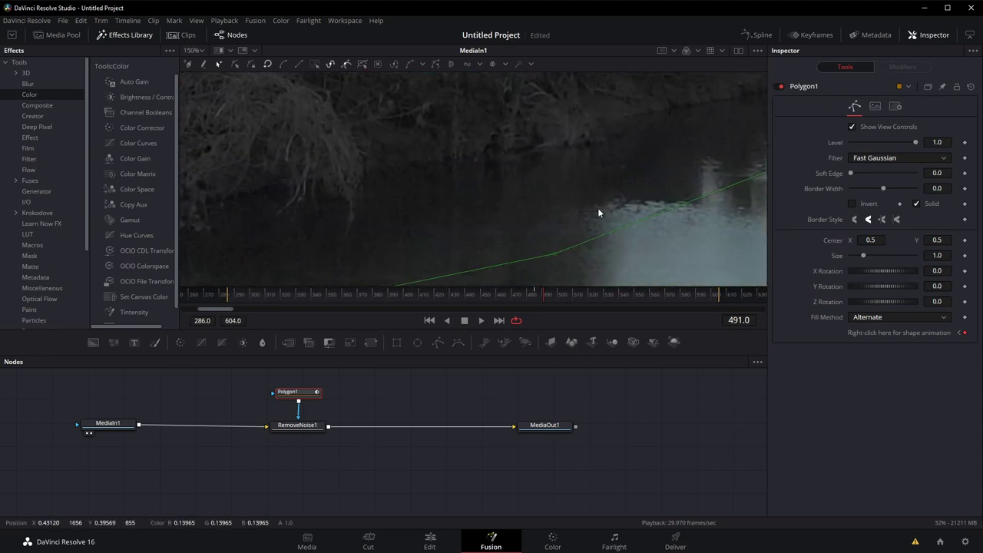
left_click_drag(555, 251, 461, 200)
left_click_drag(533, 220, 580, 227)
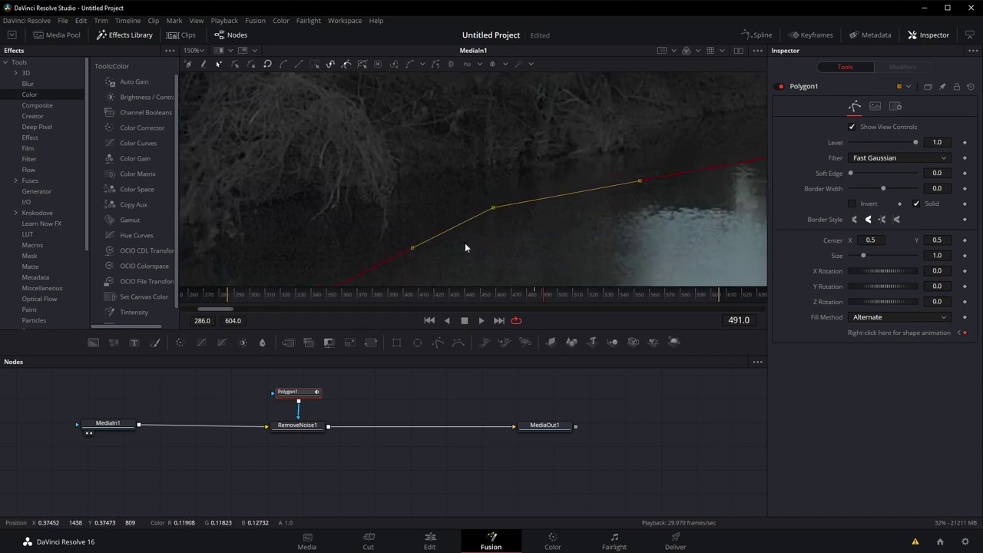
left_click_drag(465, 248, 676, 175)
left_click_drag(499, 215, 533, 222)
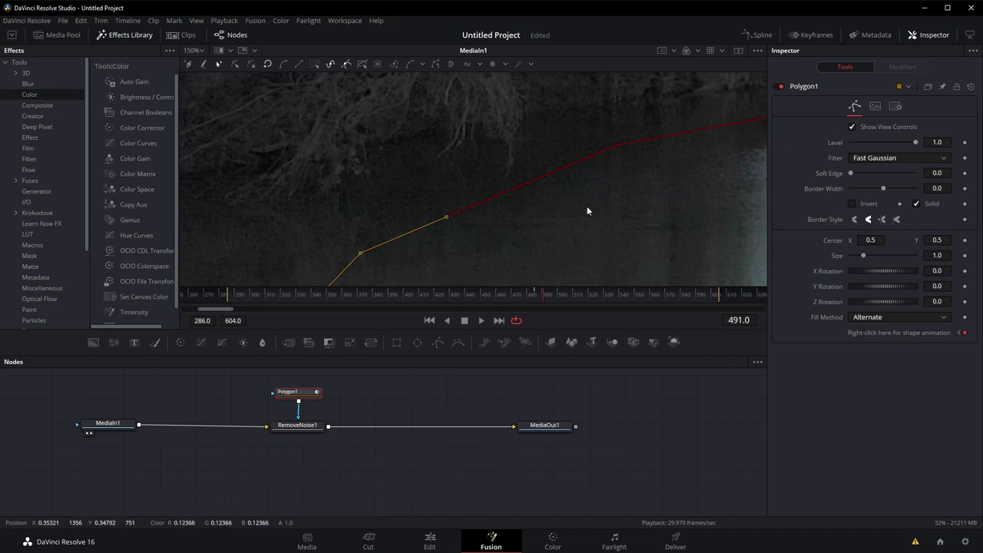
Set RemoveNoise1's Softness Luma to 0.00409 and play the clip to preview the denoising.
left_click(298, 424)
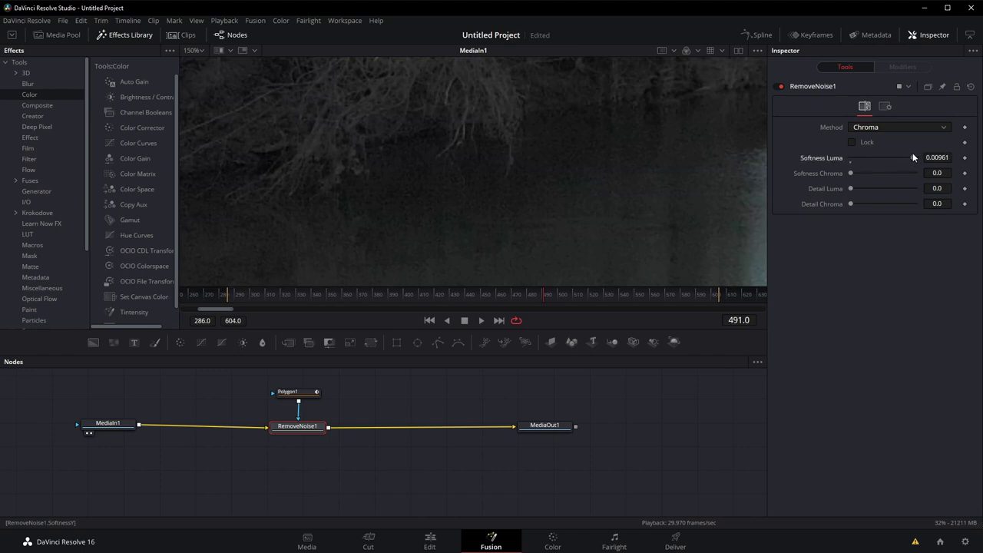
left_click_drag(865, 158, 881, 160)
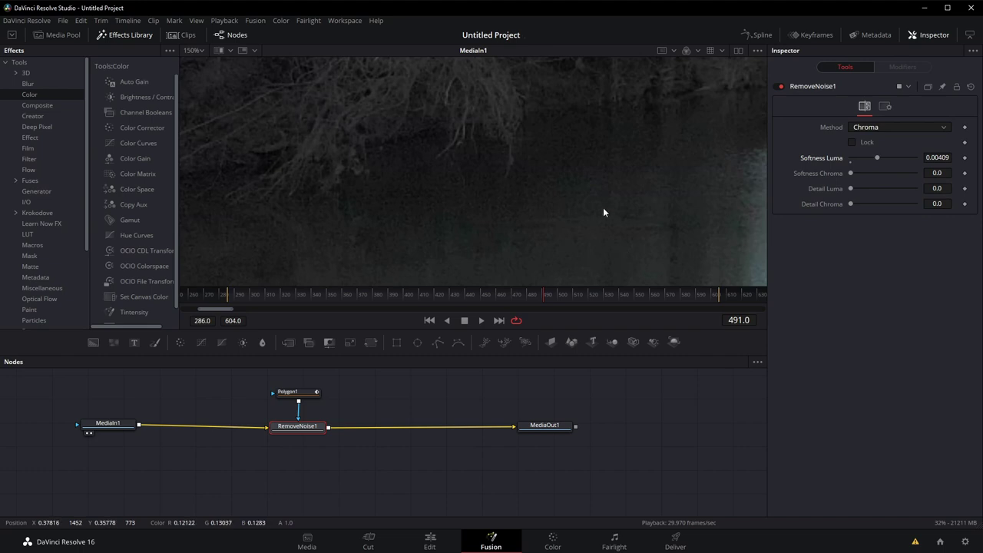
left_click(481, 321)
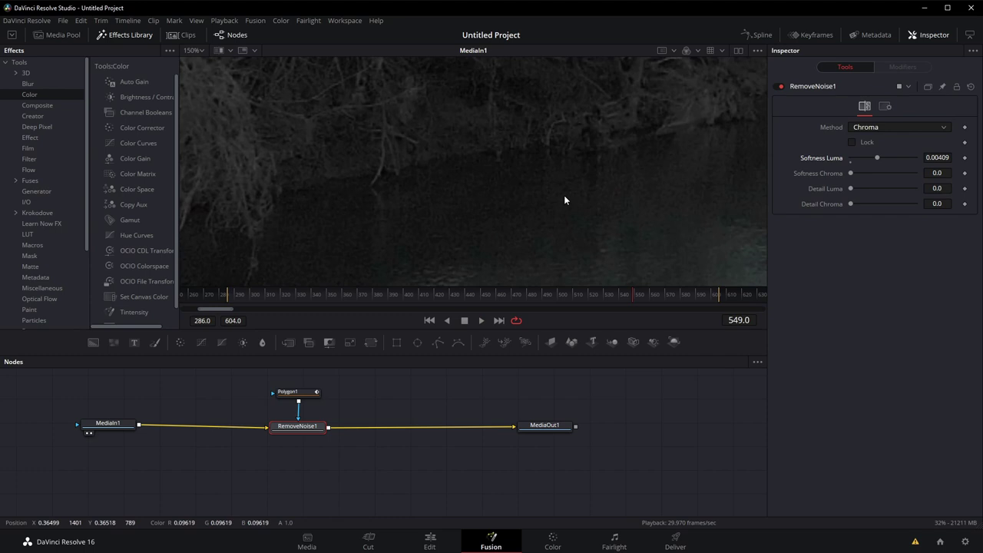
key("space")
scroll(584, 179, "down", 2)
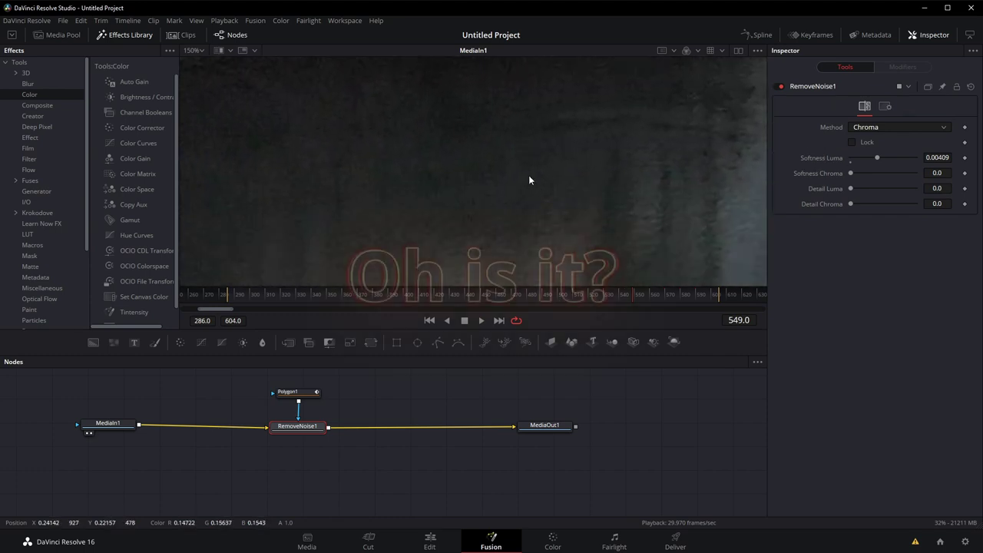
key("space")
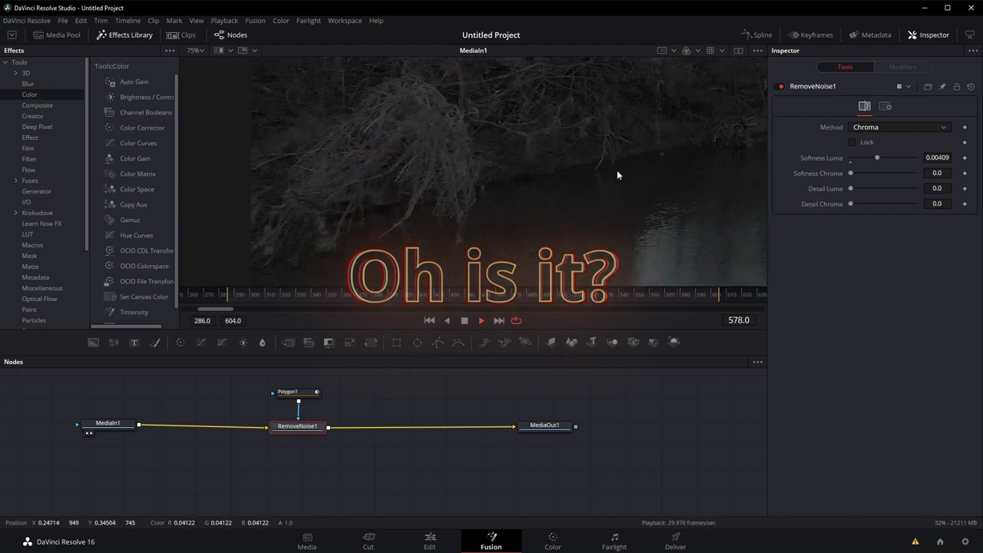
scroll(619, 170, "down", 4)
Set Softness Chroma to 0.00764, recentre the river, and show MediaOut1 in the viewer.
scroll(633, 152, "up", 6)
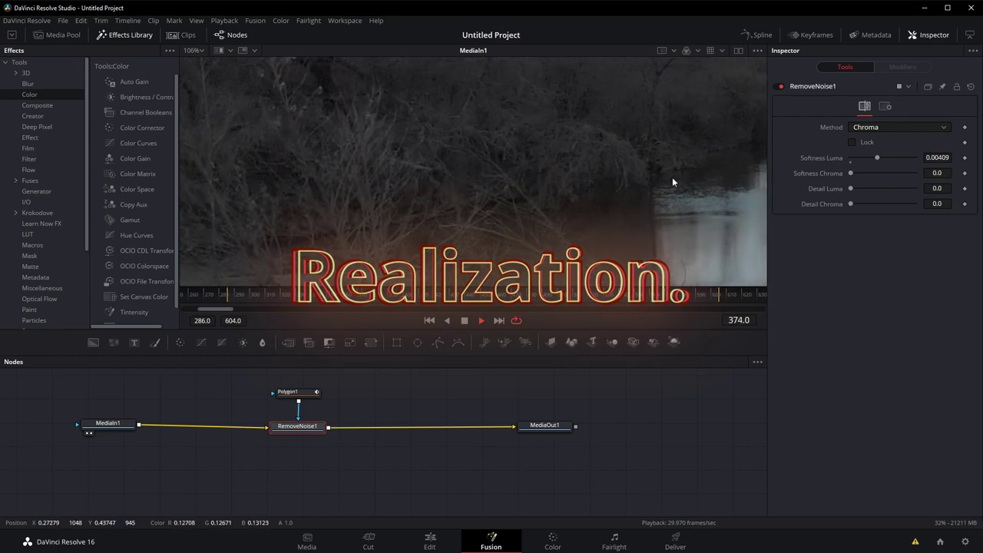
left_click_drag(847, 172, 901, 175)
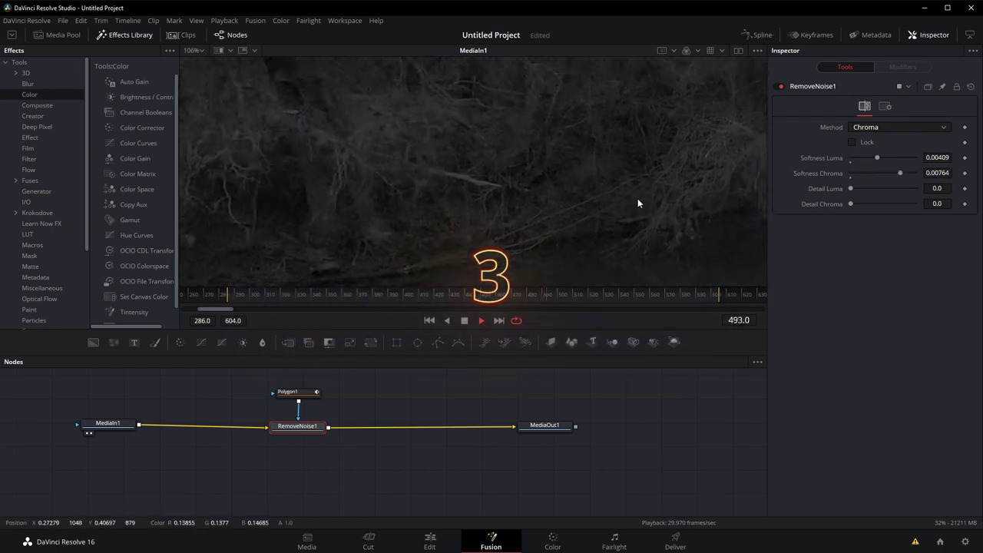
scroll(597, 165, "down", 5)
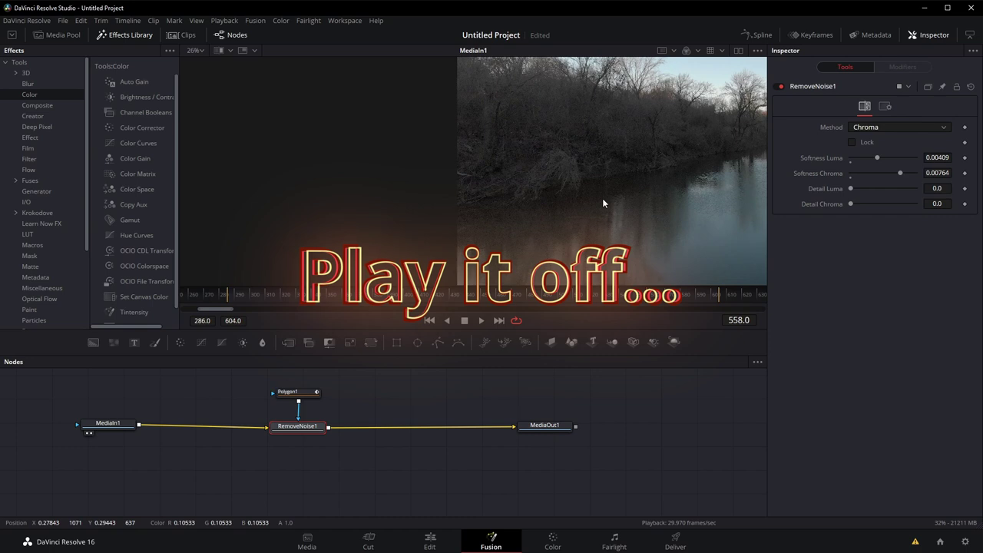
left_click_drag(604, 198, 427, 183)
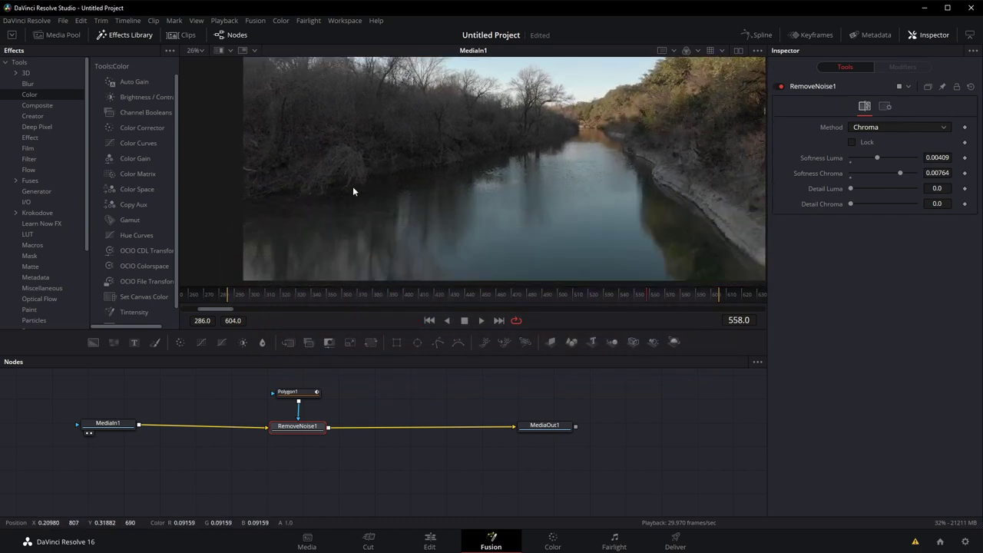
scroll(644, 173, "up", 5)
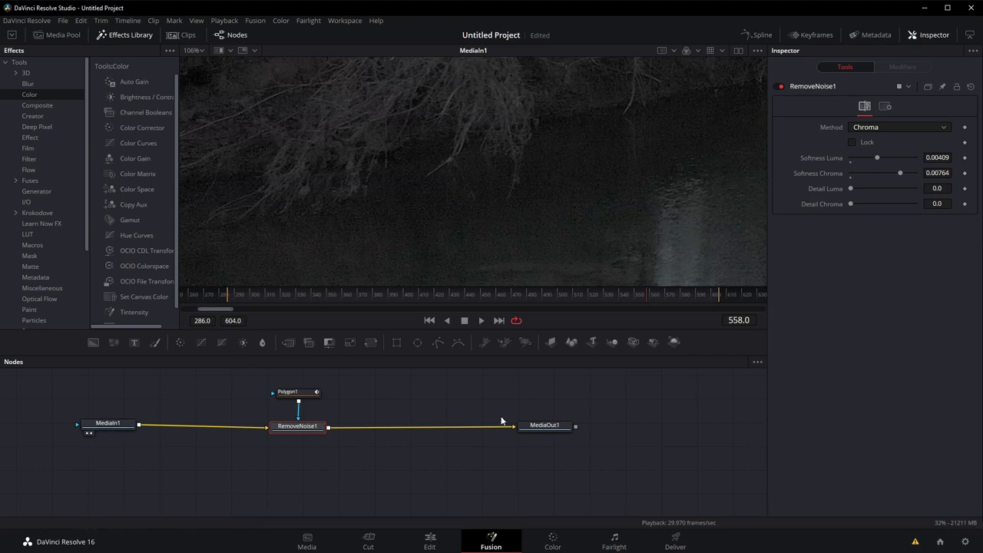
left_click_drag(530, 425, 496, 135)
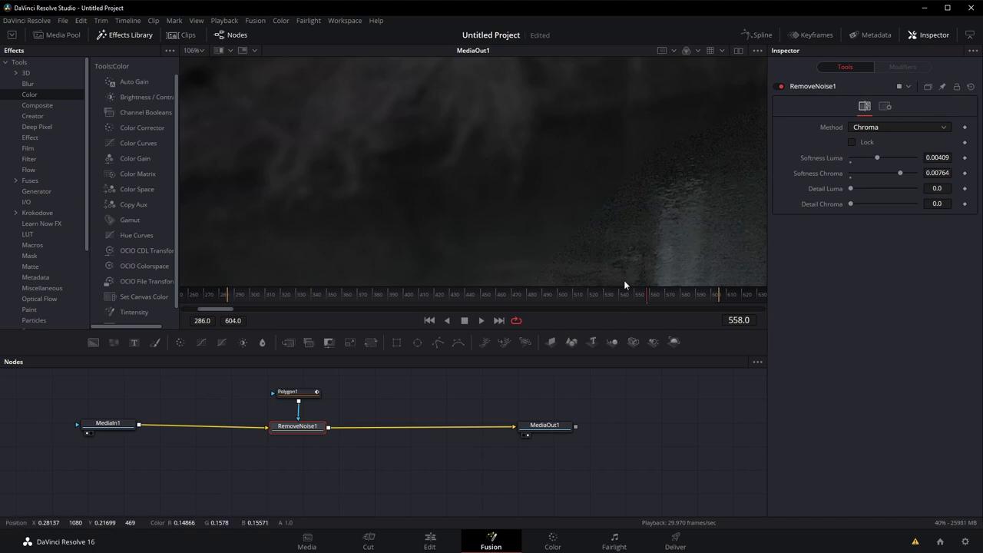
Reset Softness Chroma to 0 and set Softness Luma to 0.00094.
scroll(592, 222, "down", 6)
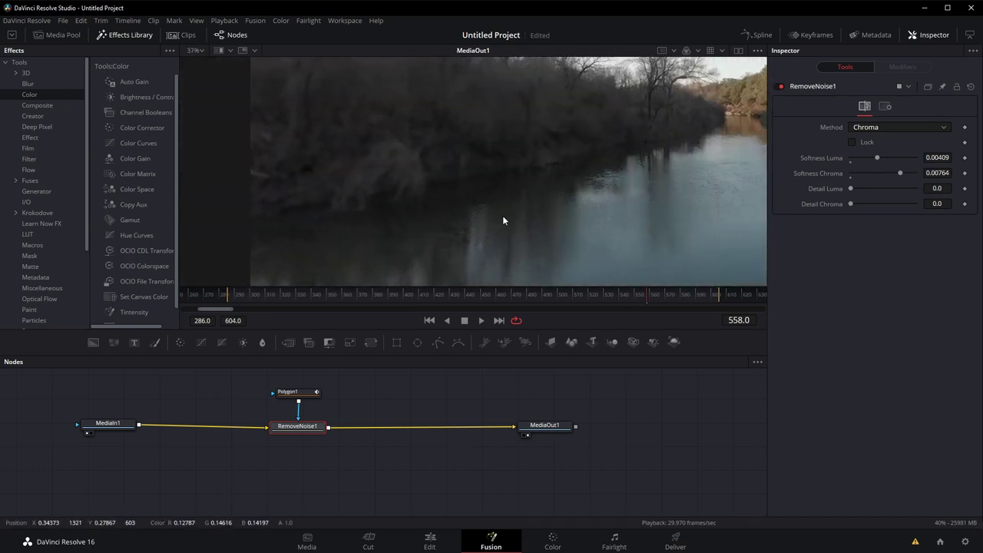
scroll(502, 220, "down", 2)
scroll(430, 256, "up", 4)
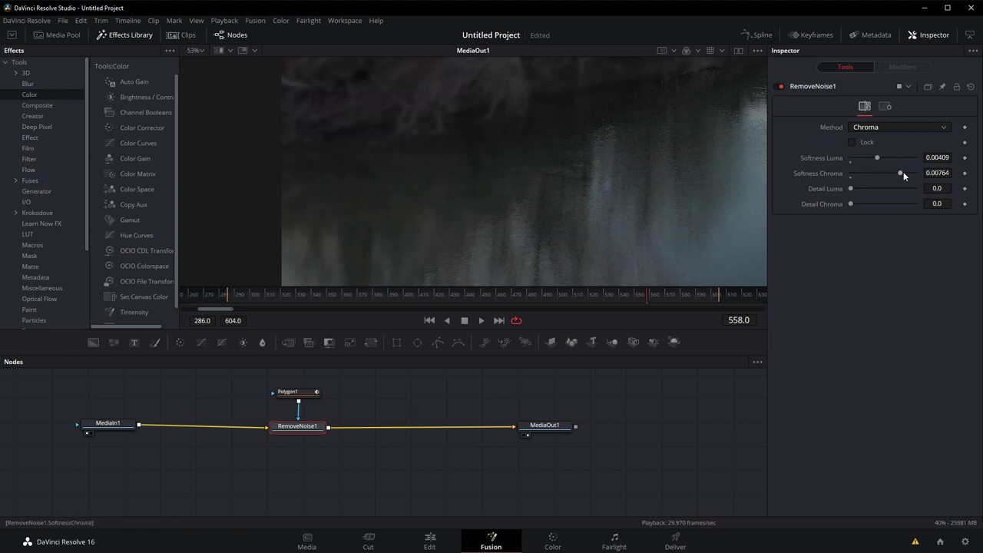
left_click_drag(901, 172, 849, 159)
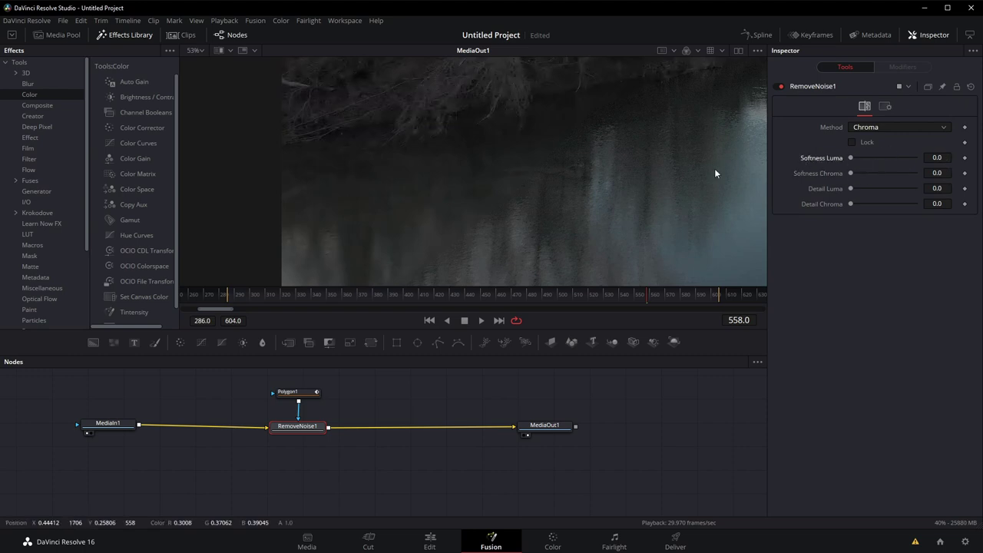
scroll(441, 194, "up", 2)
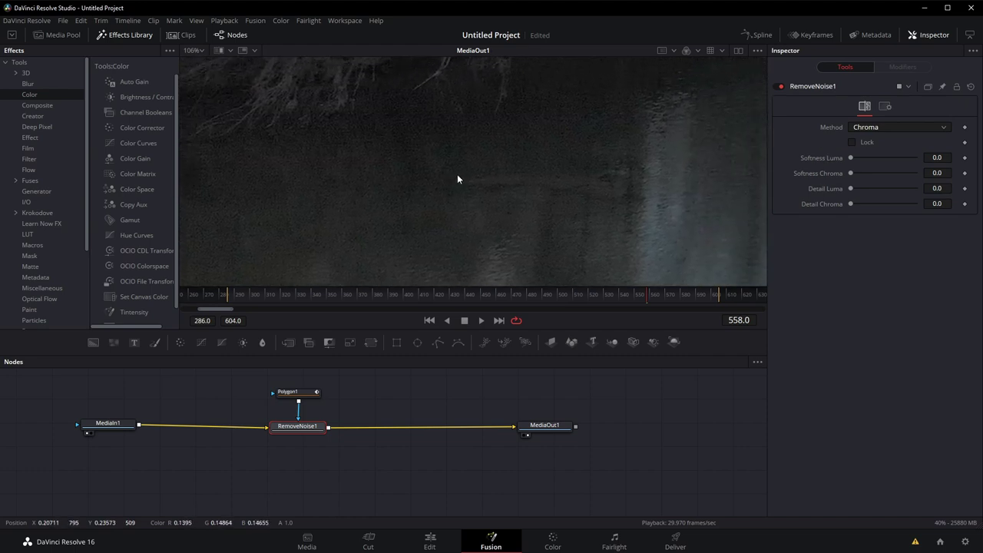
left_click_drag(851, 159, 856, 159)
Play the clip to judge the result, pausing on the rocky riverbed shot.
key("space")
key("space")
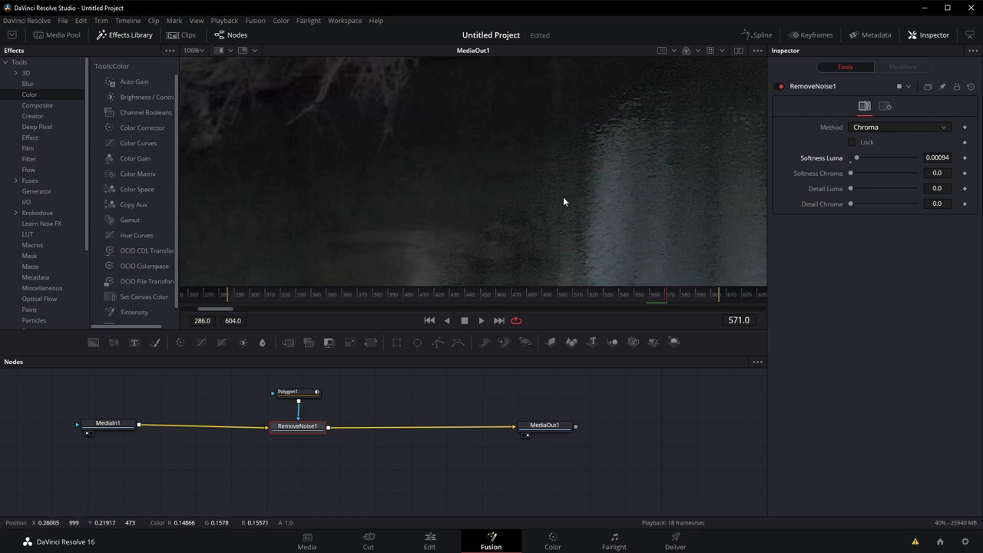
scroll(563, 197, "down", 2)
key("space")
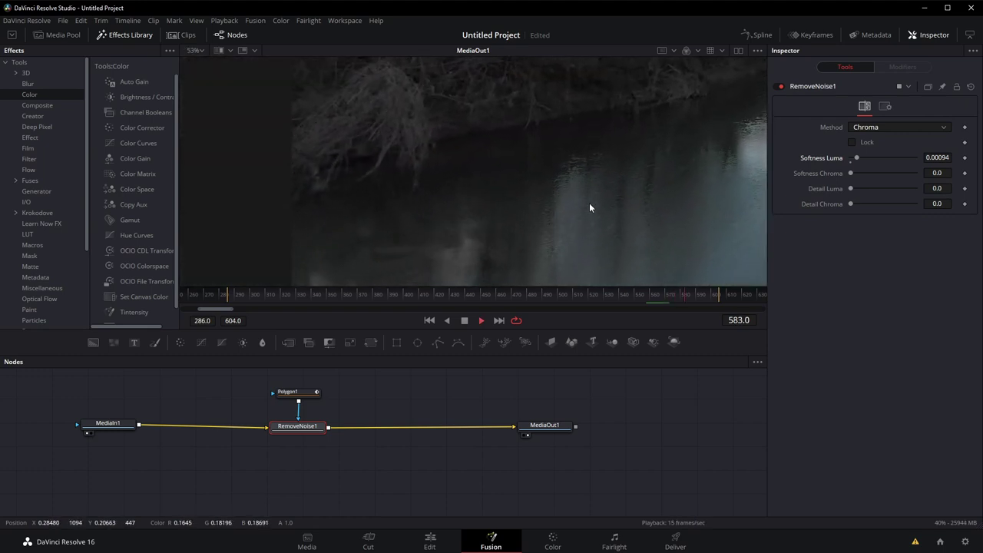
key("space")
scroll(589, 202, "down", 4)
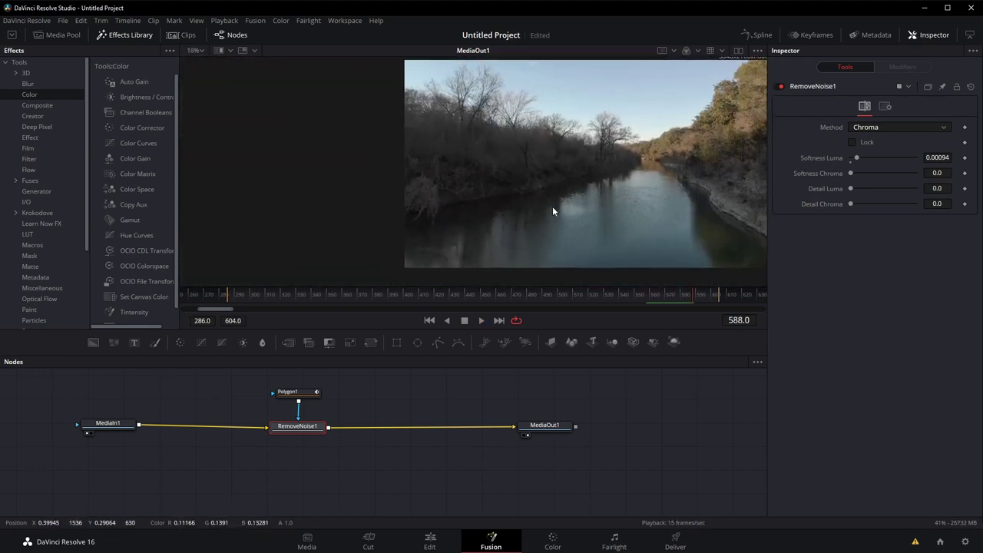
key("space")
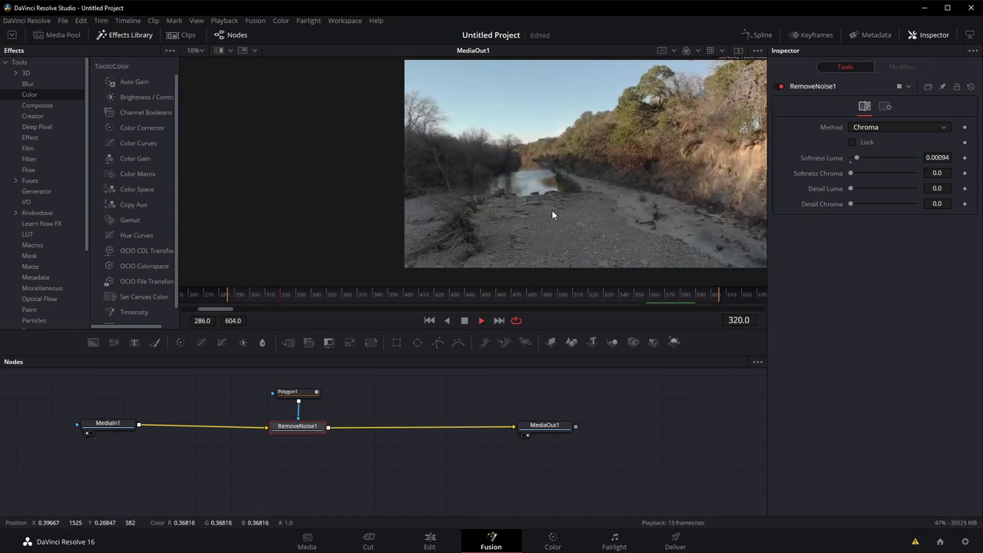
key("space")
scroll(544, 212, "up", 5)
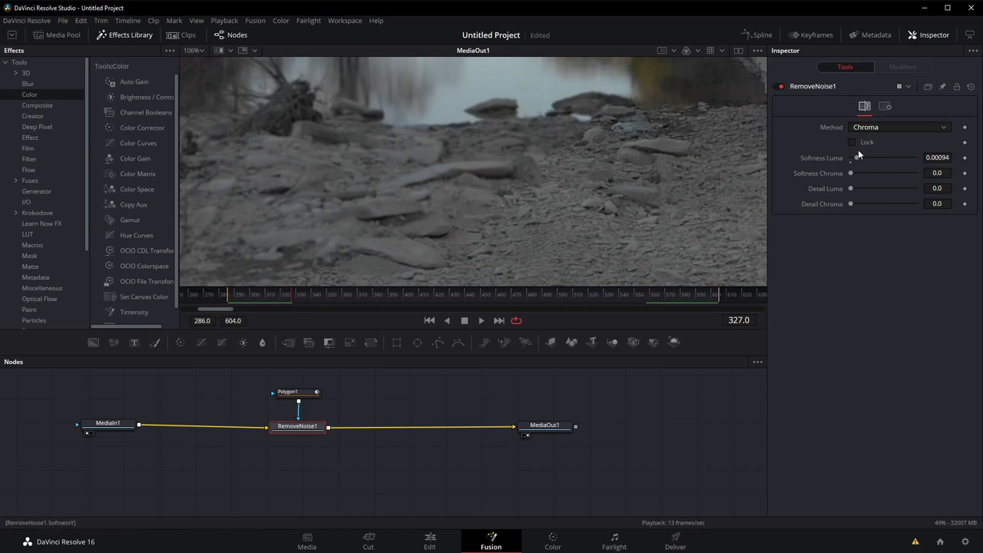
Try luma softness values around 0.00031 with playback, settling Softness Luma at 0.00039.
left_click_drag(859, 157, 853, 162)
mouse_move(856, 157)
left_mouse_down()
mouse_move(943, 156)
mouse_move(853, 164)
left_mouse_up()
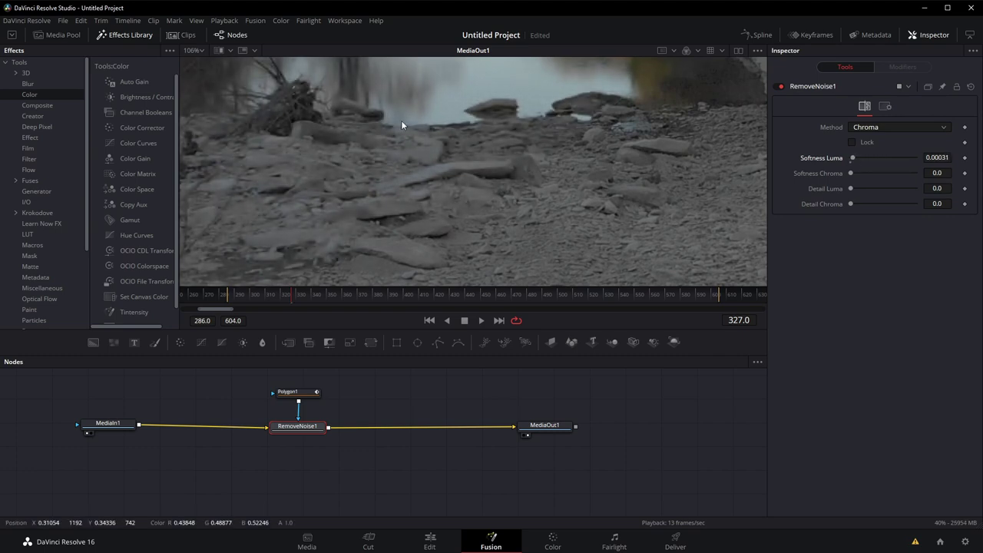
key("space")
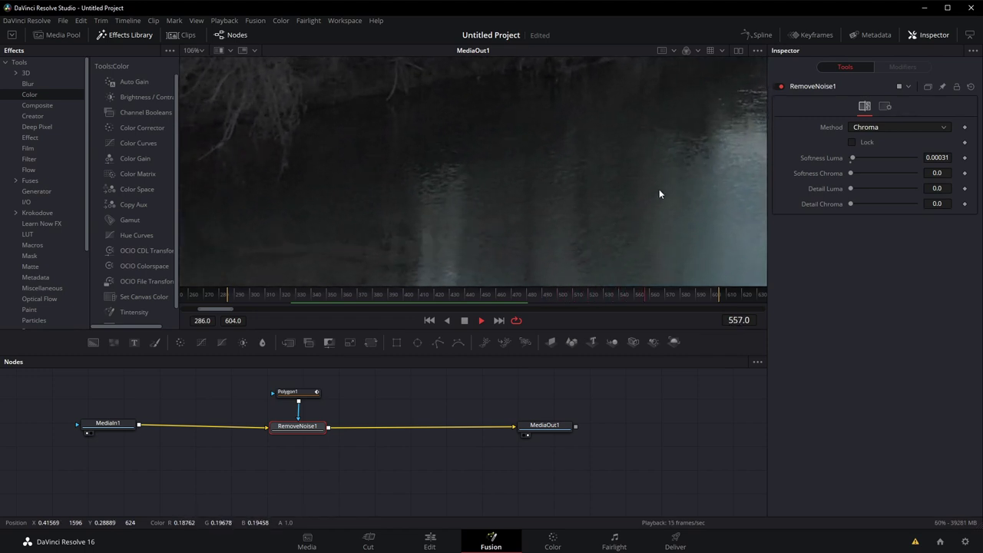
key("space")
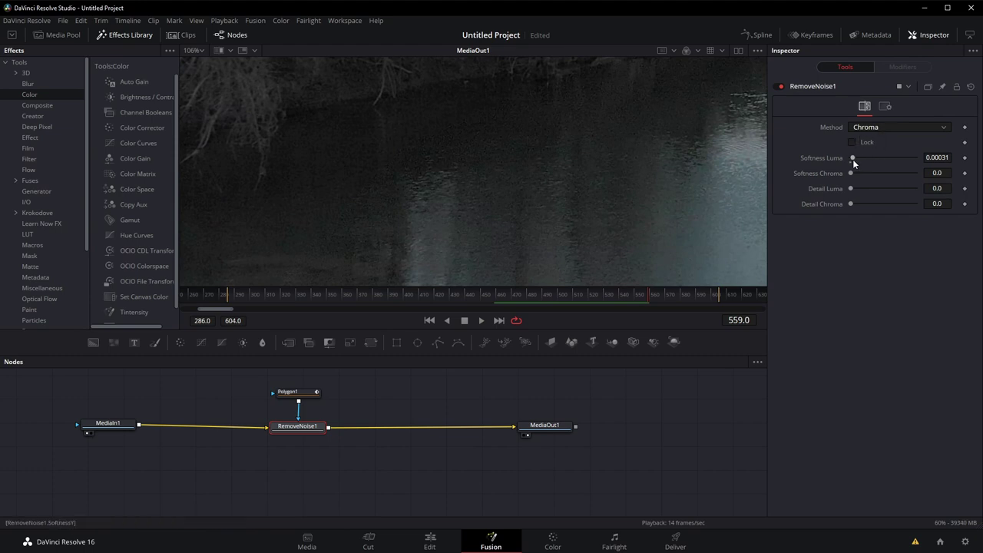
left_click_drag(853, 162, 876, 160)
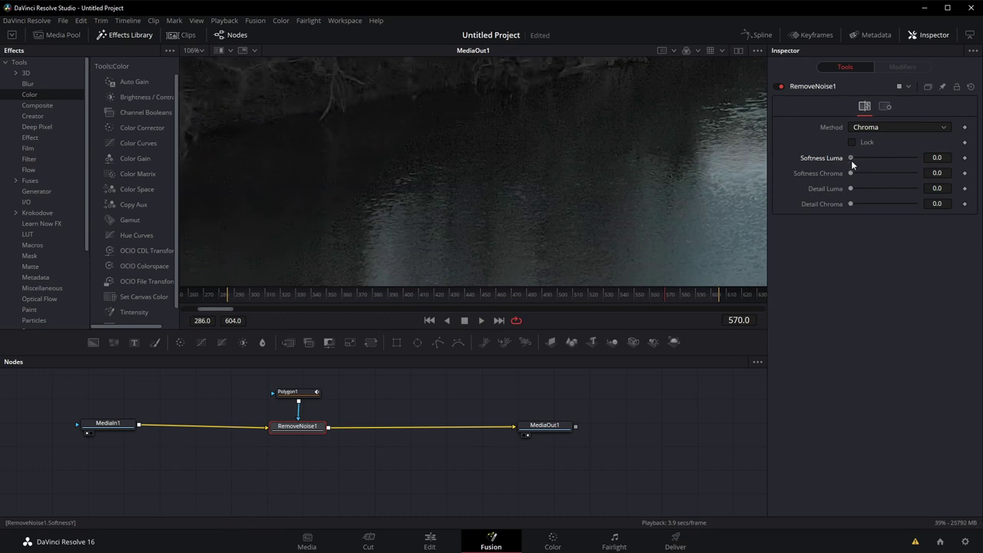
left_click_drag(854, 163, 856, 162)
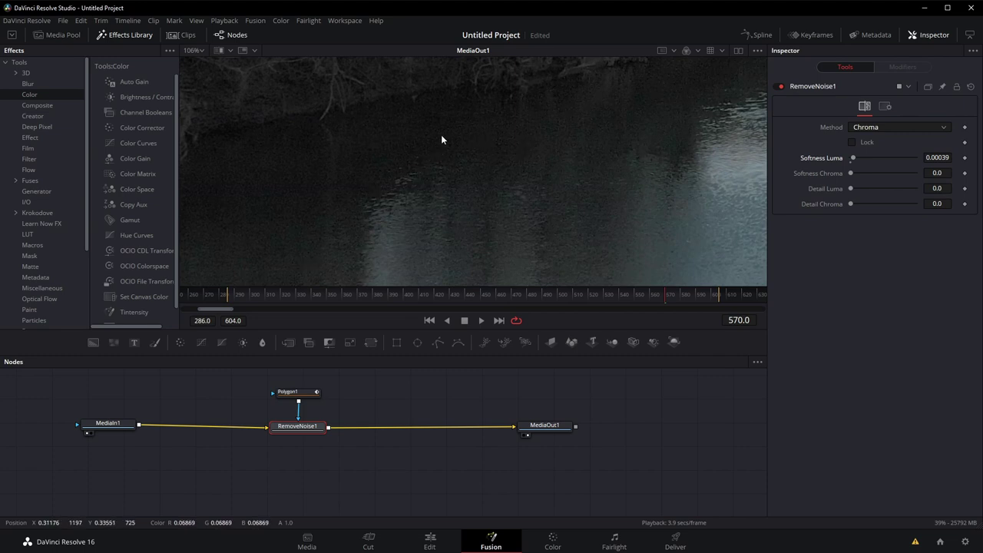
scroll(423, 185, "down", 1)
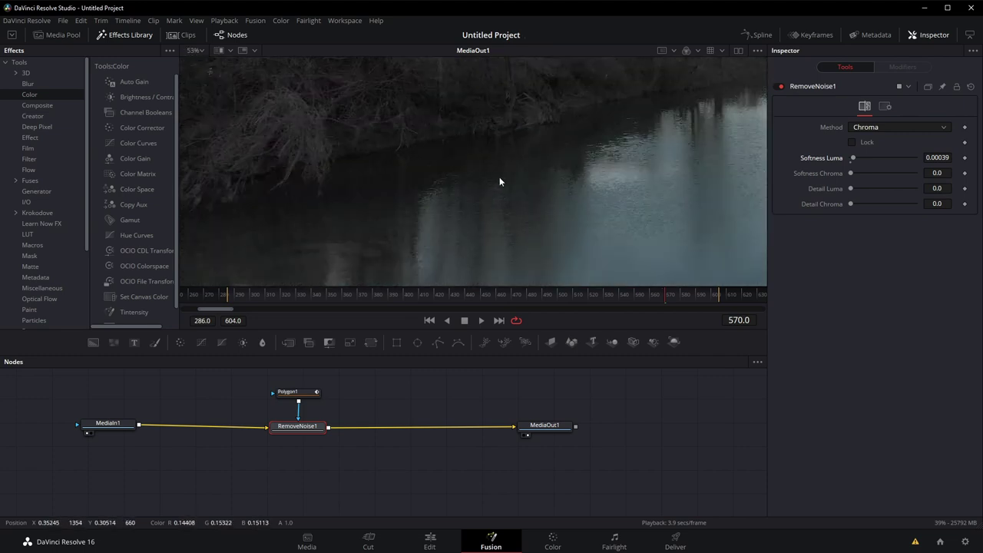
Select Polygon1 and move two mask points onto the riverbank edge.
left_click(288, 392)
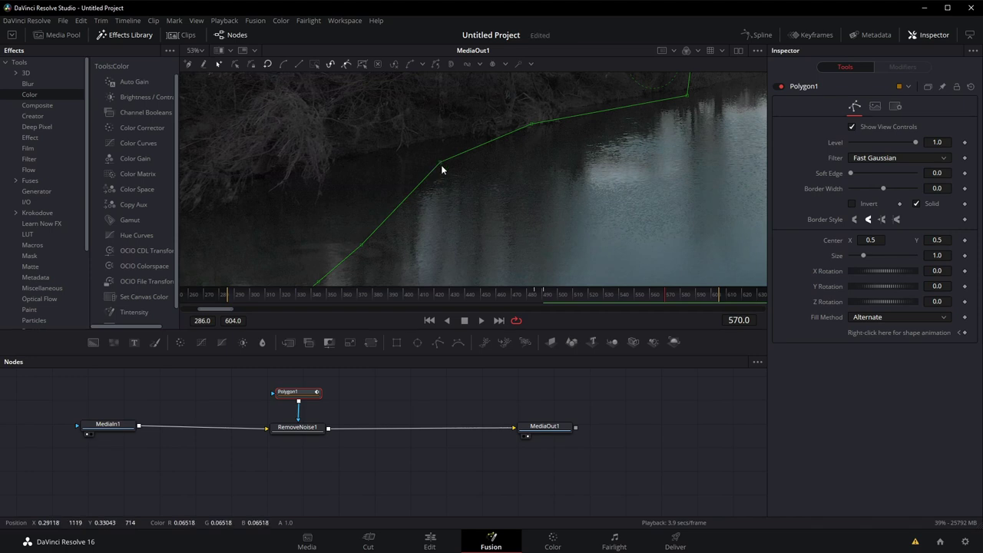
left_click_drag(441, 165, 468, 196)
left_click_drag(530, 124, 591, 139)
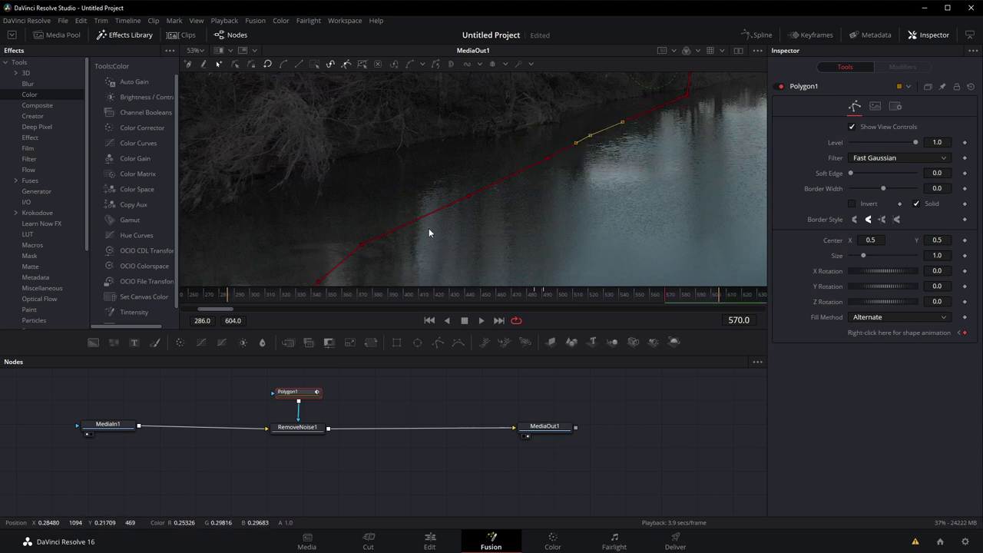
Play the clip through frame 558 to check the mask follows the riverbank.
key("space")
scroll(630, 158, "up", 4)
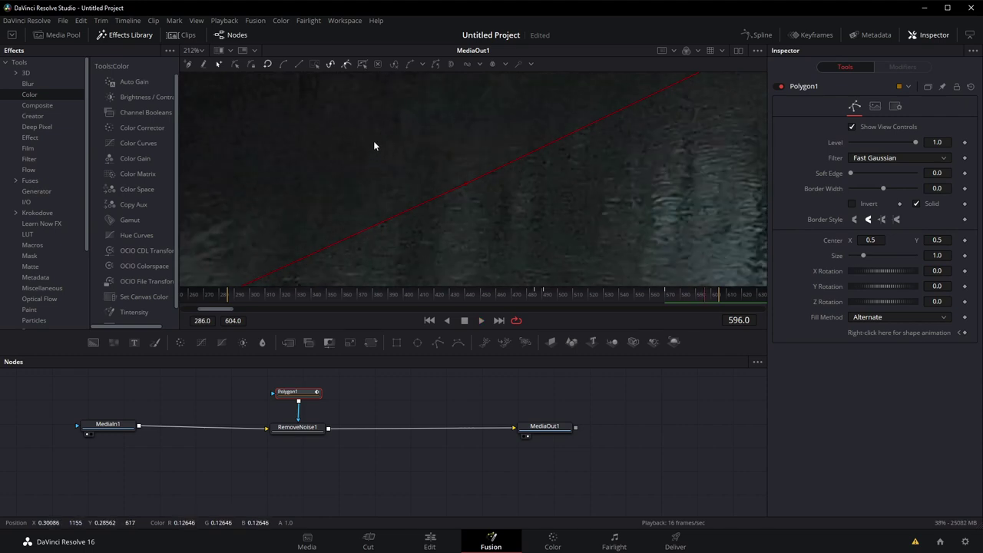
scroll(591, 170, "down", 8)
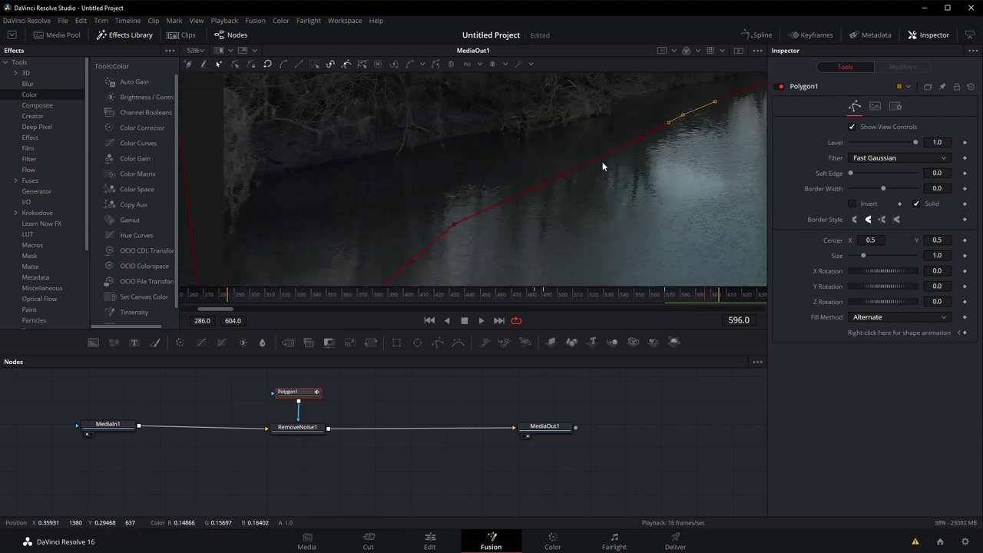
scroll(481, 182, "up", 2)
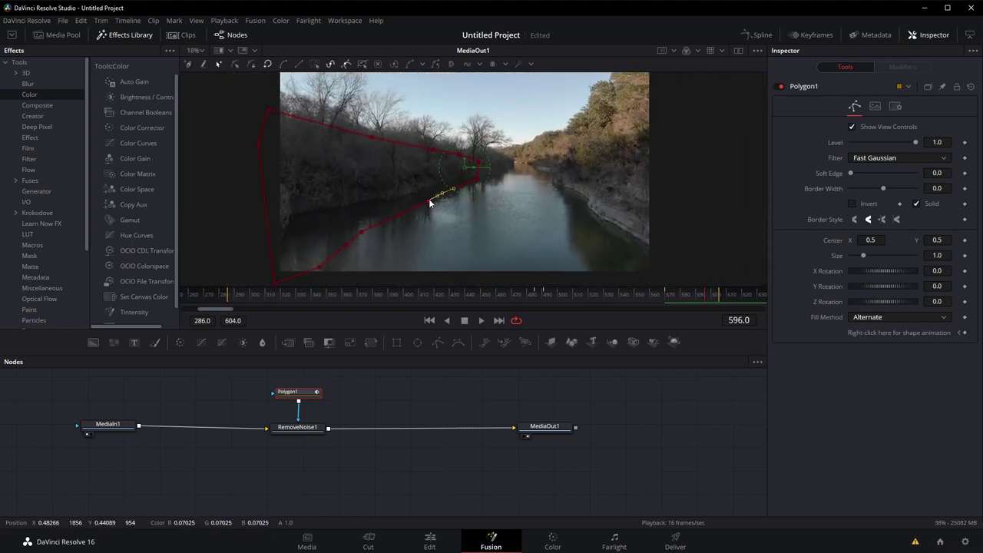
key("space")
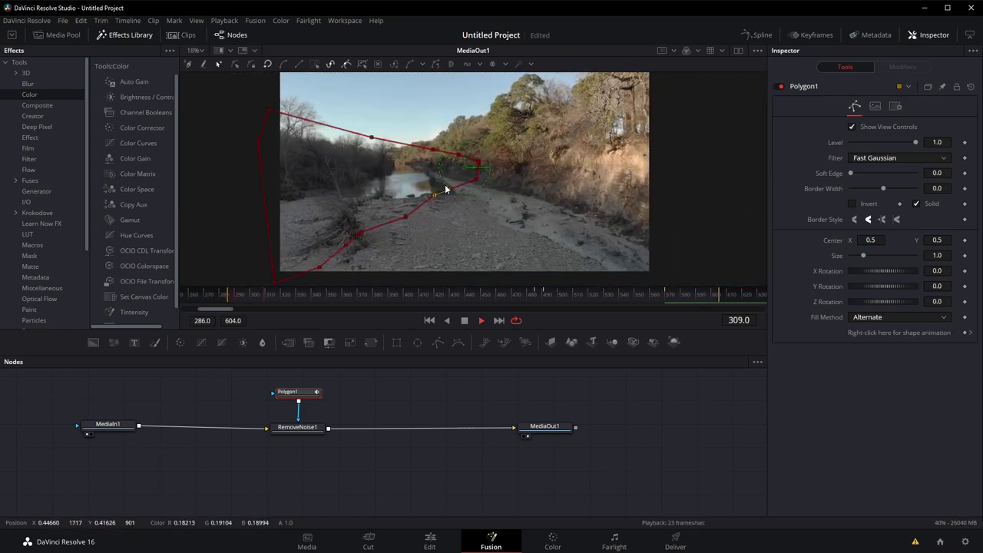
scroll(441, 192, "up", 6)
scroll(417, 178, "down", 2)
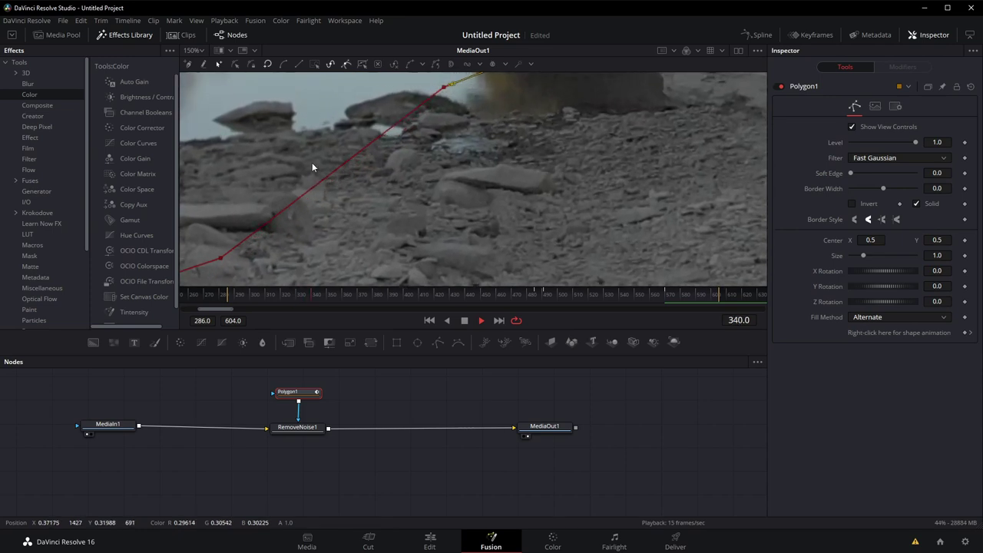
scroll(440, 164, "down", 4)
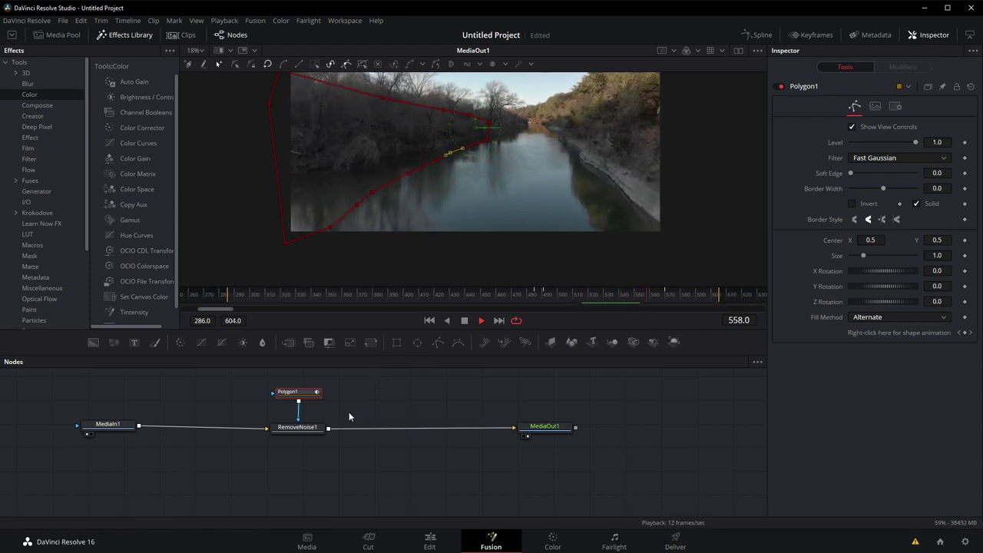
Stop playback, set Polygon1's Soft Edge to 0.1732, and return to RemoveNoise1's settings.
key("space")
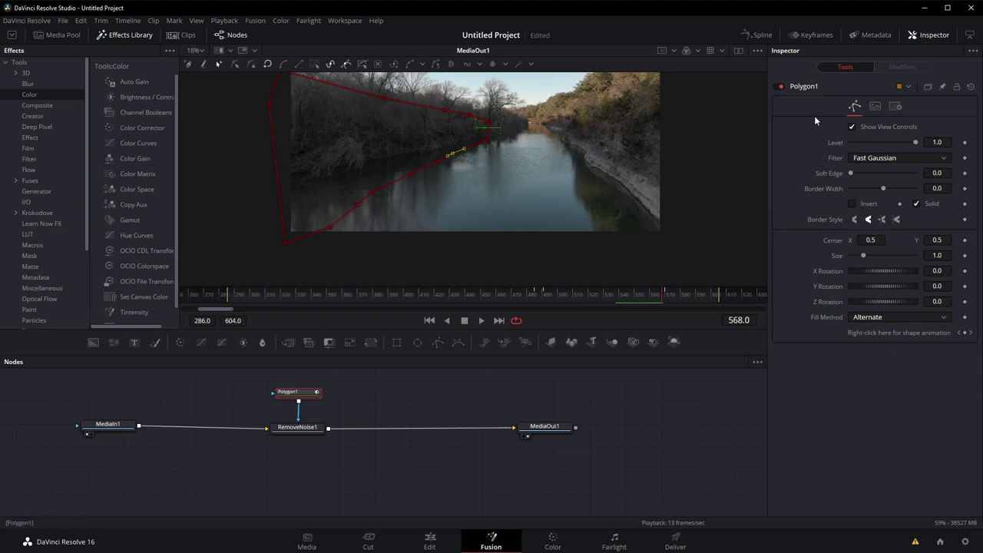
left_click_drag(297, 392, 299, 382)
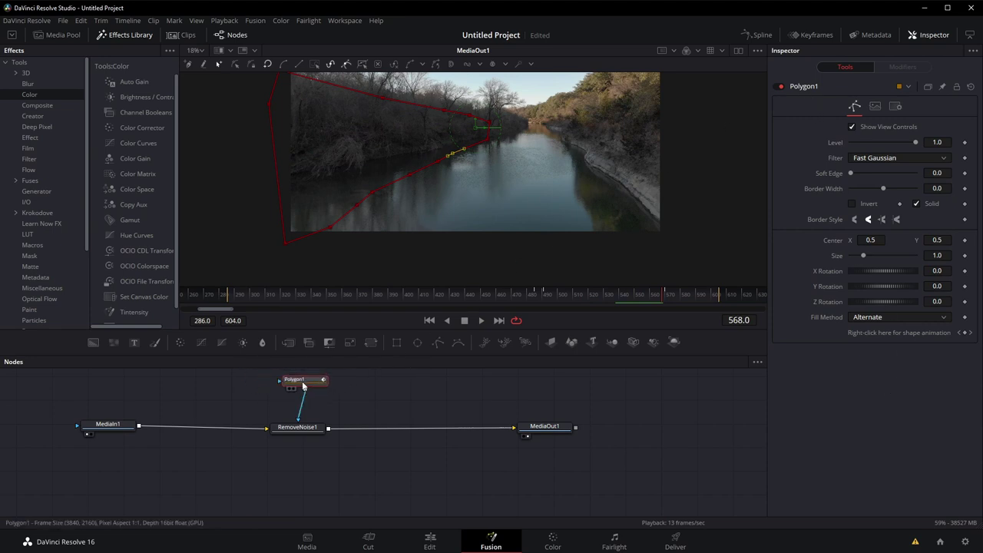
left_click_drag(850, 172, 907, 175)
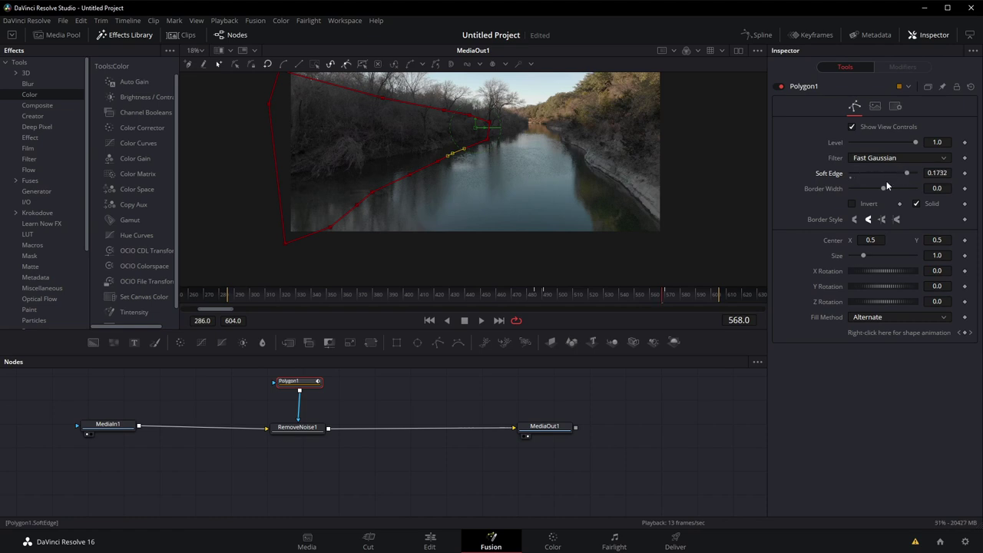
scroll(411, 192, "up", 6)
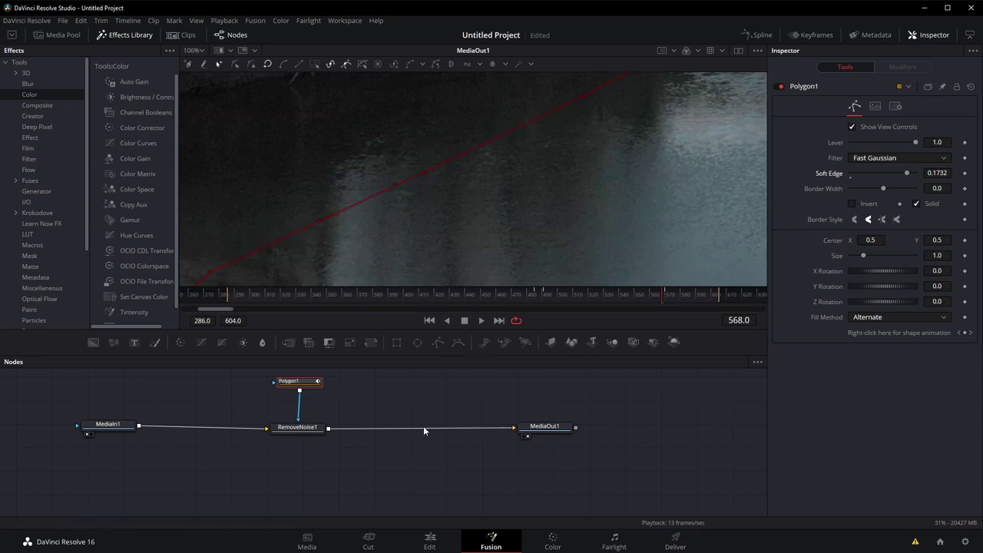
left_click(297, 427)
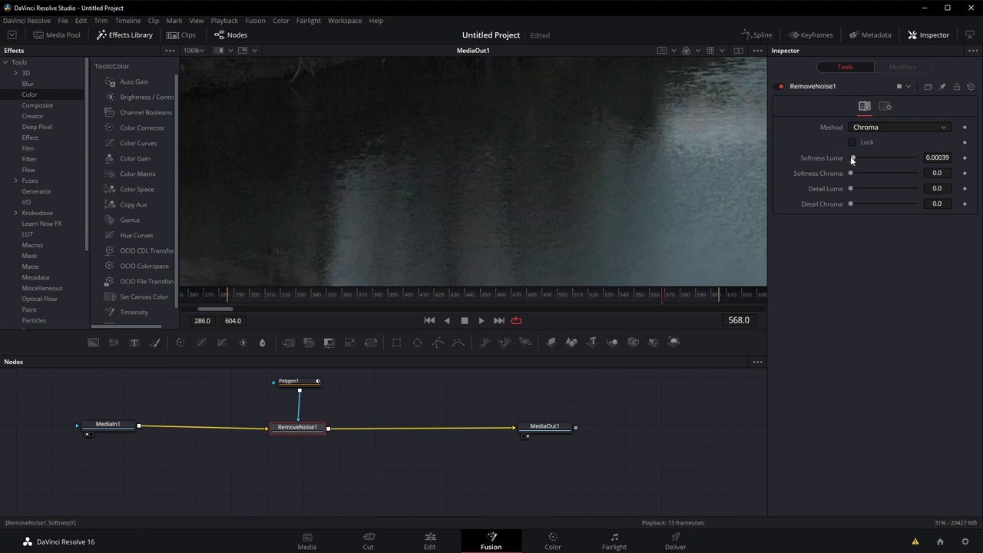
Try RemoveNoise1's Softness Luma at about 0.00945, then pull it back to 0.00063.
left_click_drag(852, 160, 857, 160)
left_click_drag(910, 164, 909, 163)
scroll(468, 197, "down", 5)
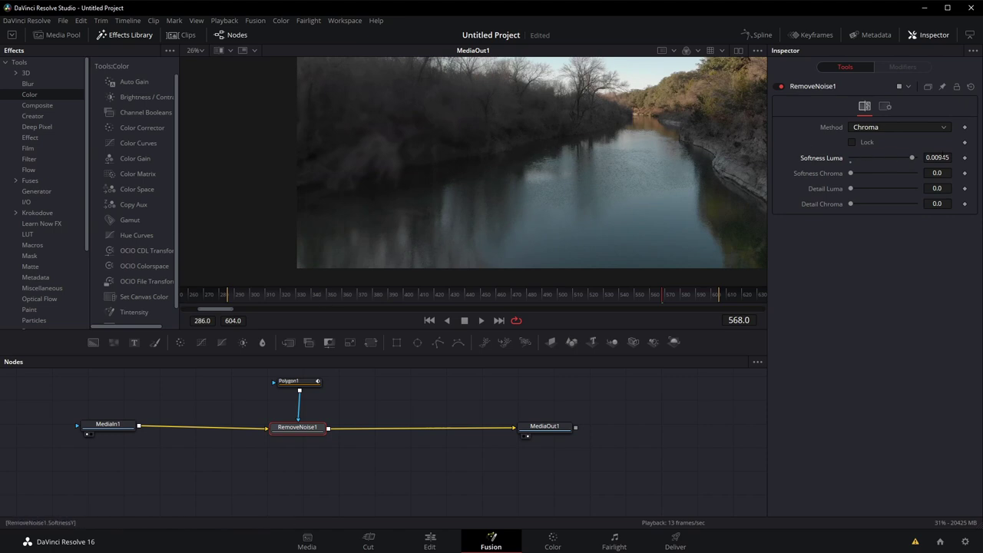
left_click_drag(912, 158, 853, 159)
scroll(447, 197, "up", 6)
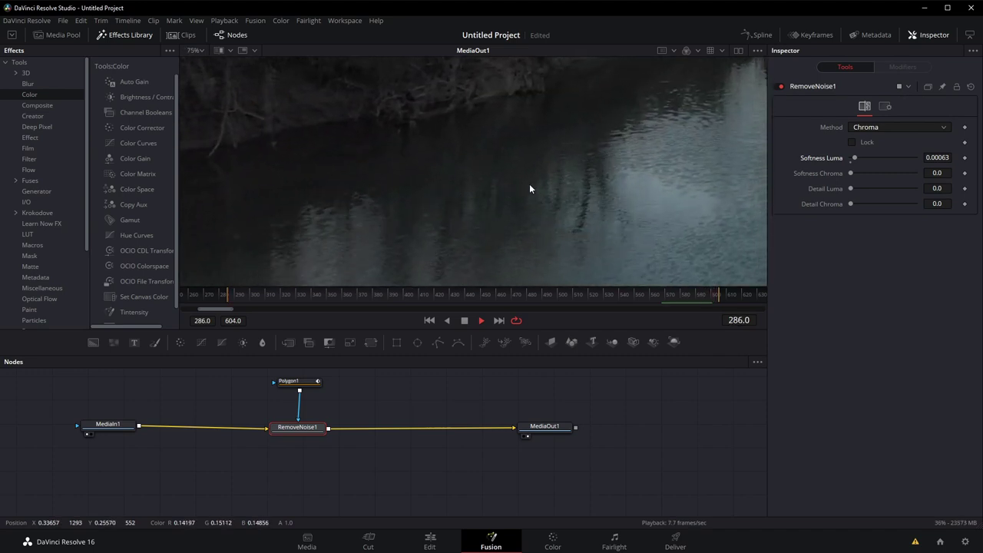
scroll(529, 187, "down", 3)
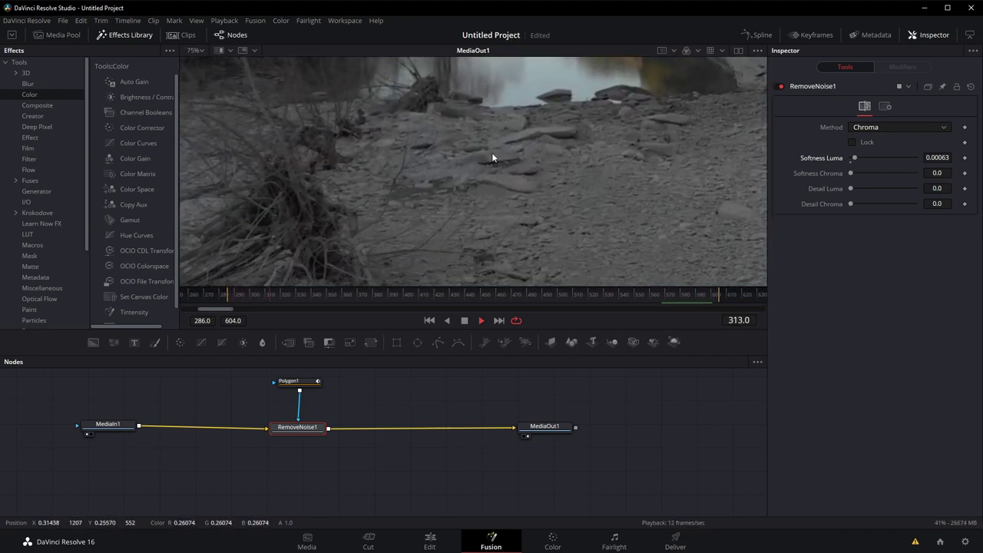
On a paused rocky frame, test Softness Luma at 0.01, settle at 0.001, and replay.
key("space")
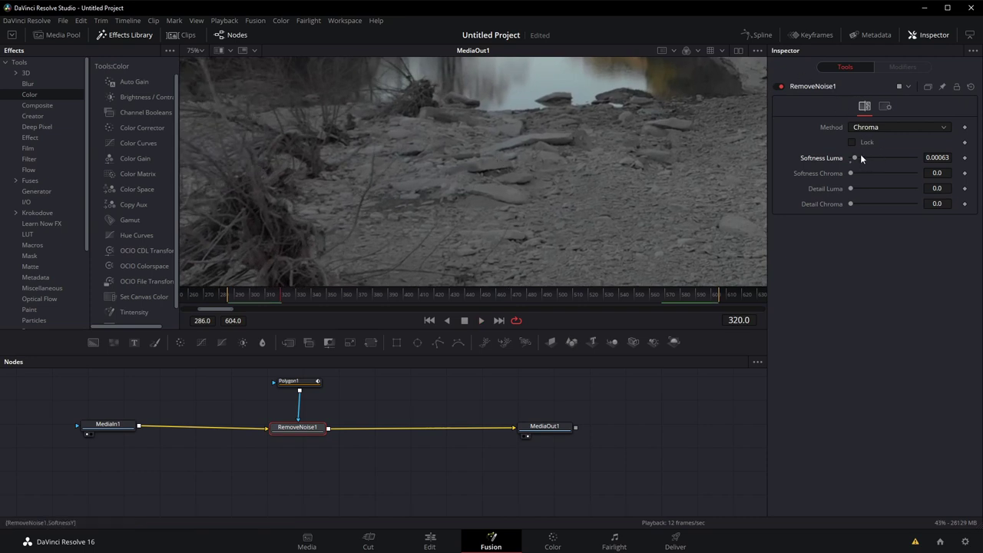
left_click_drag(861, 157, 916, 158)
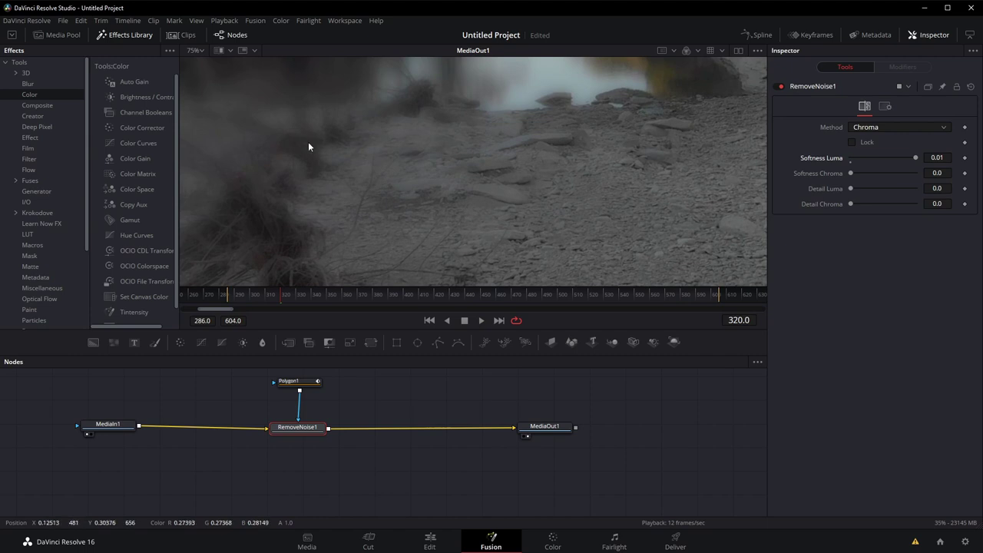
left_click_drag(893, 158, 856, 156)
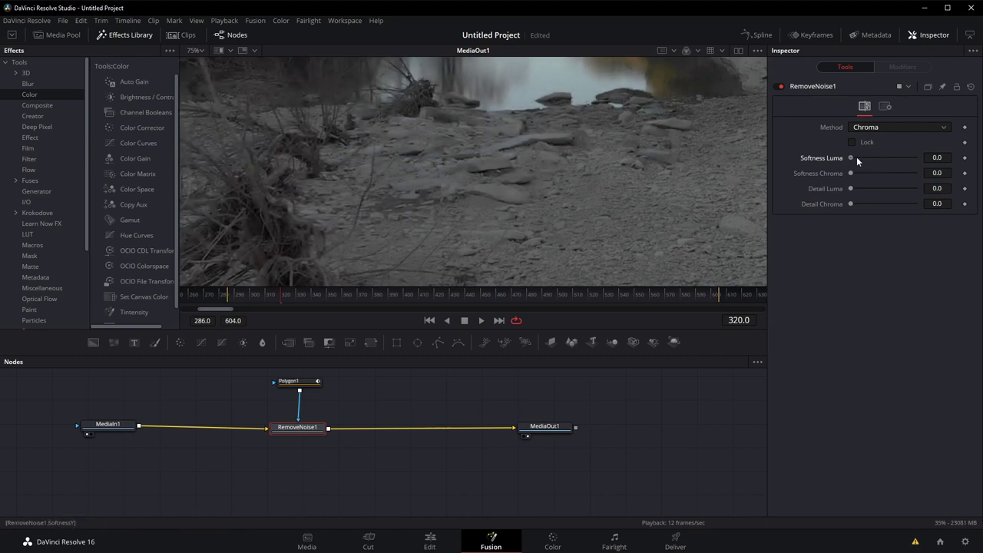
scroll(431, 165, "down", 2)
key("space")
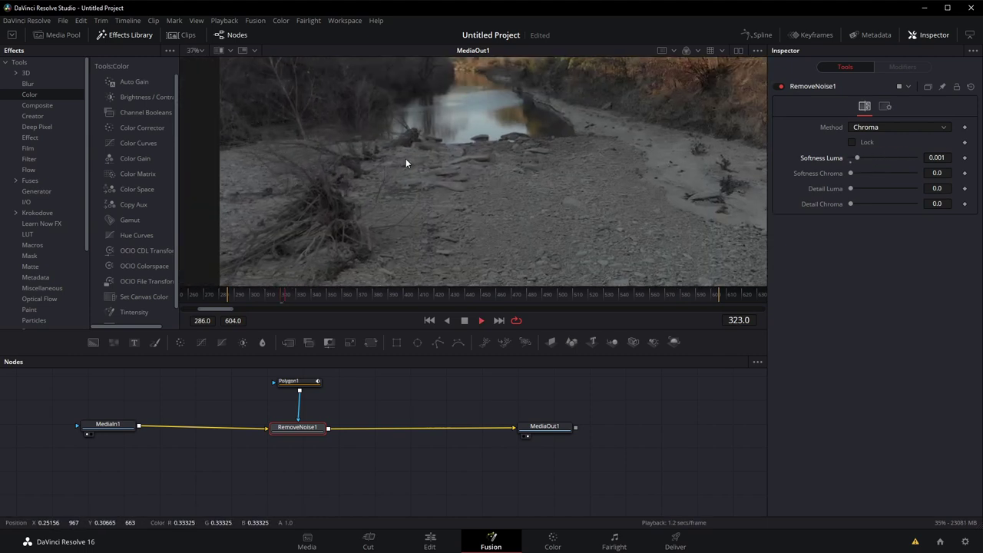